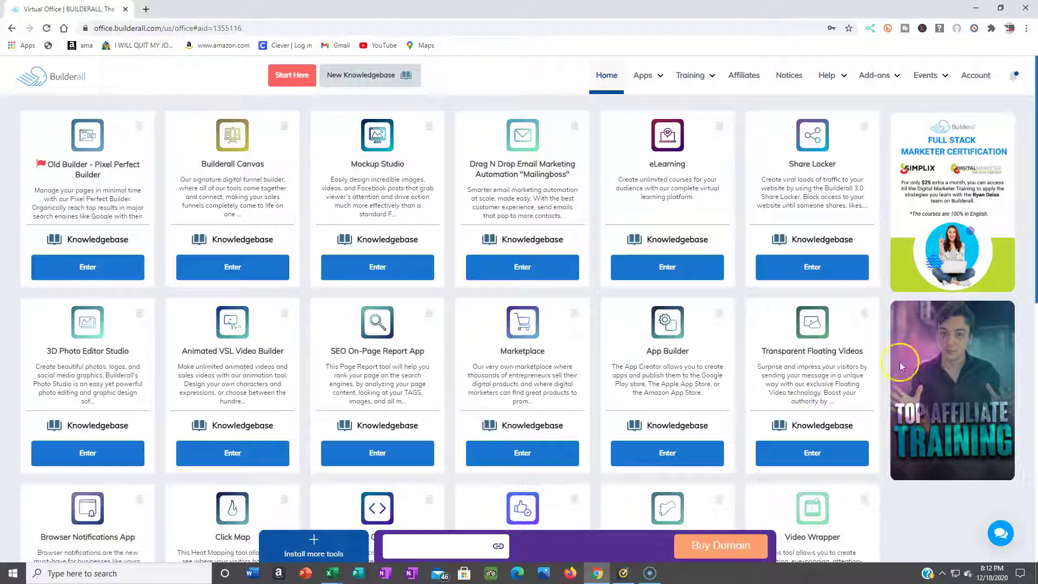
# Open the CRM tool from the Virtual Office and go to its Actions by Score section
pyautogui.moveTo(1034, 191); pyautogui.dragTo(1034, 371)
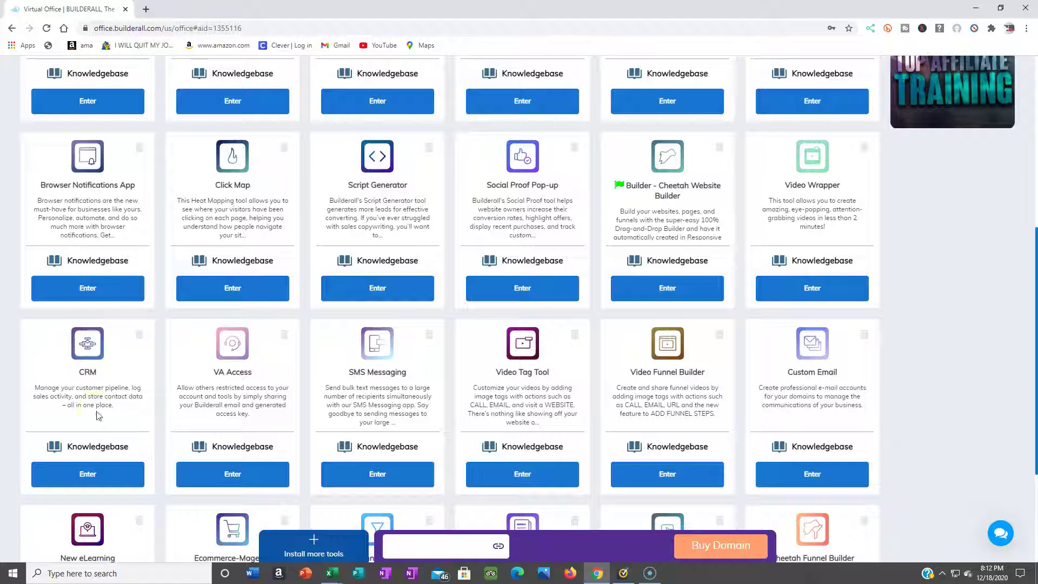
pyautogui.click(97, 471)
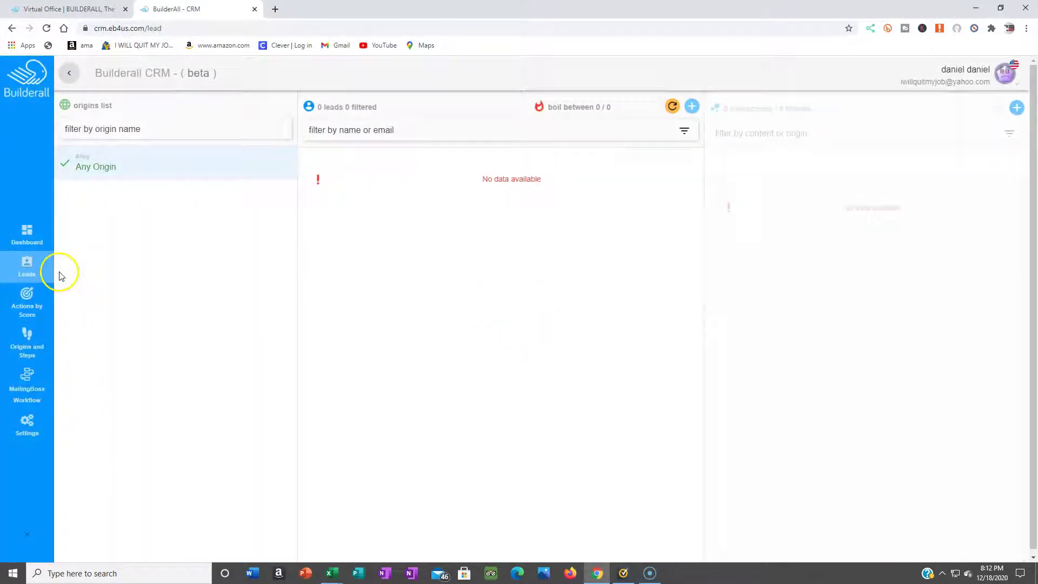
pyautogui.click(41, 319)
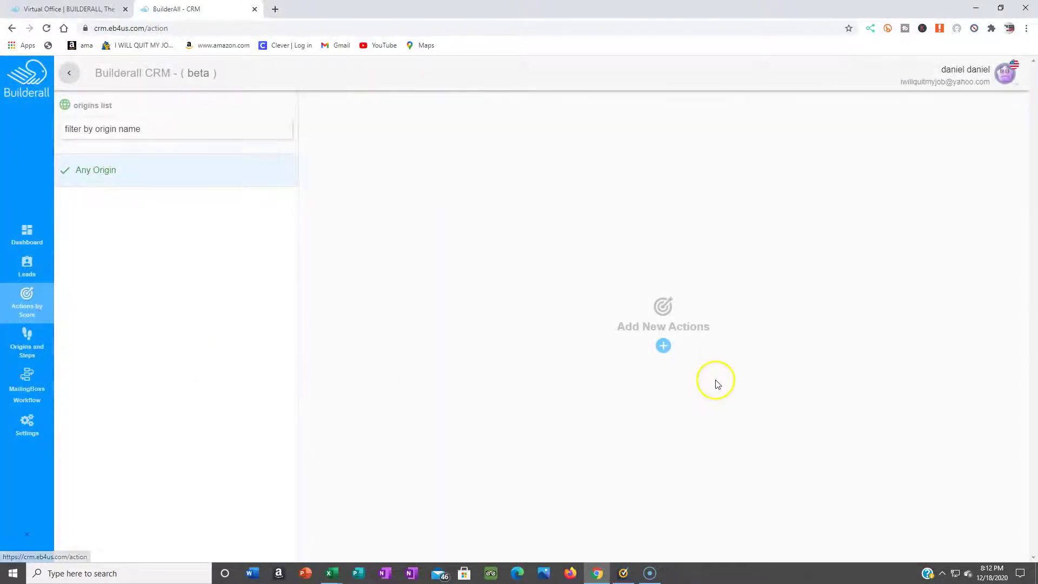
# Examine the form for adding a new CRM action and close it without saving
pyautogui.click(664, 346)
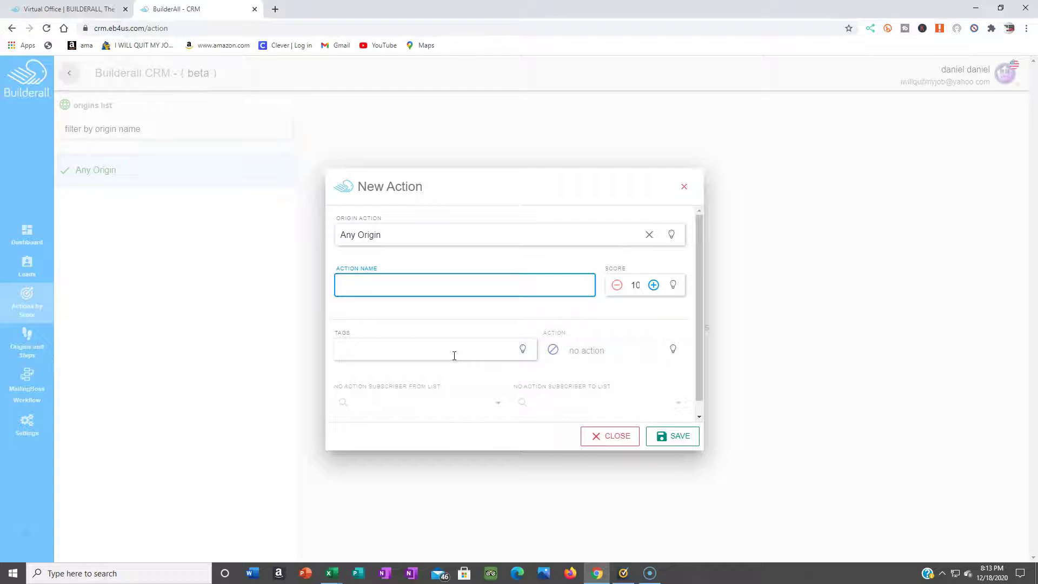
pyautogui.click(634, 353)
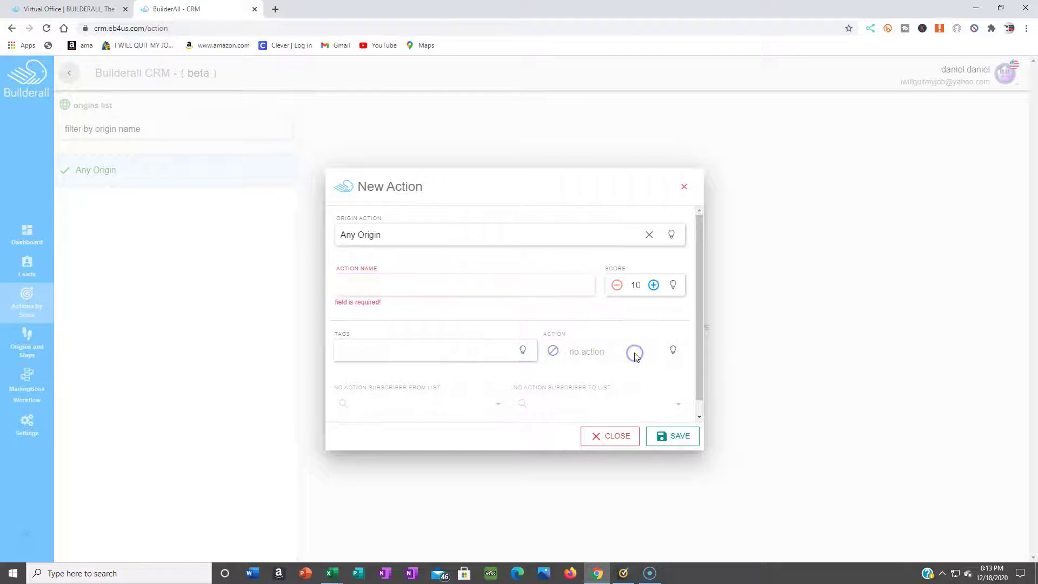
pyautogui.click(684, 186)
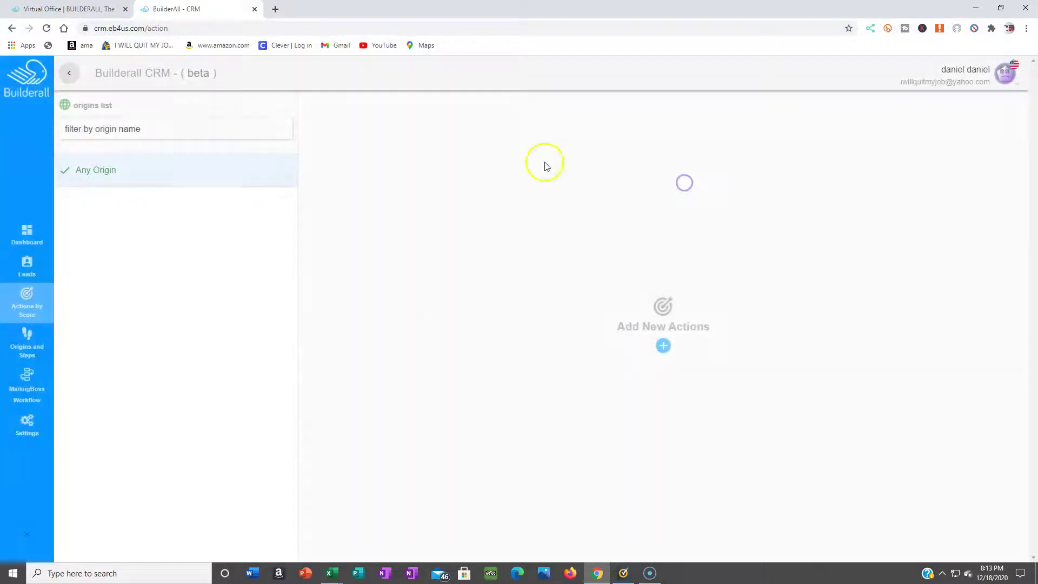
# Return to the Virtual Office and look through the full overview of installed tools
pyautogui.click(69, 73)
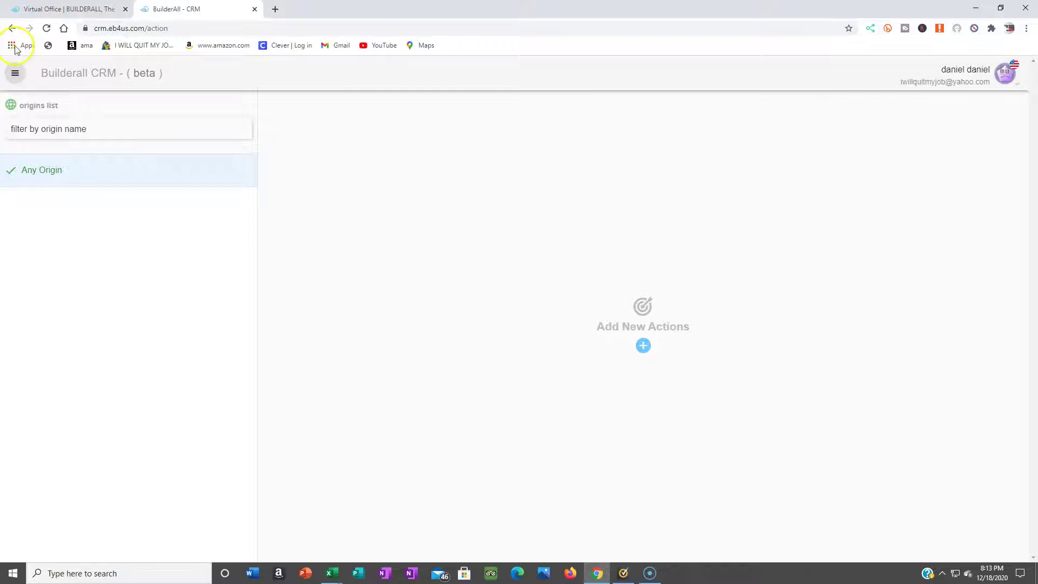
pyautogui.click(12, 27)
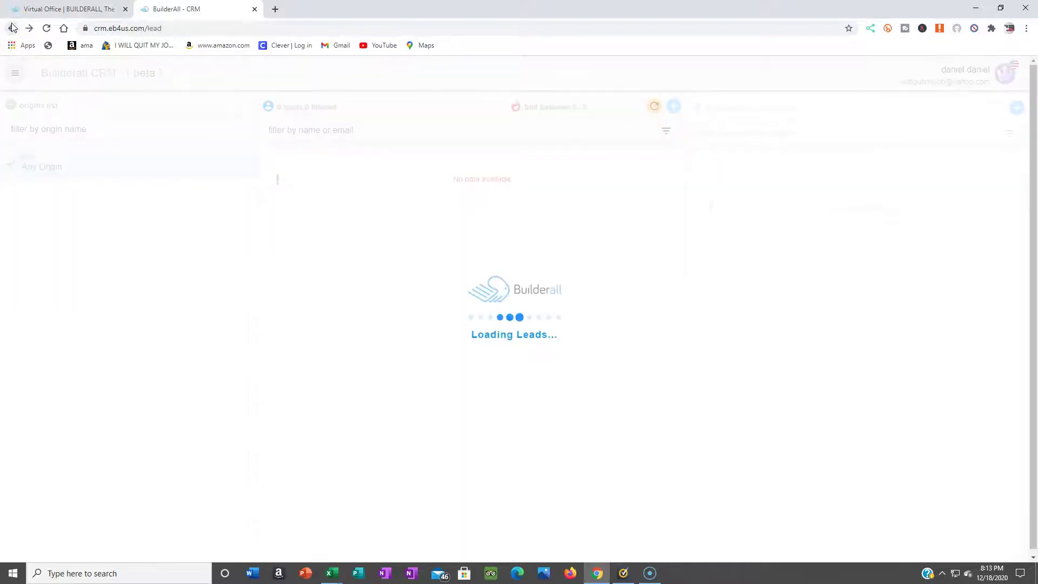
pyautogui.click(13, 28)
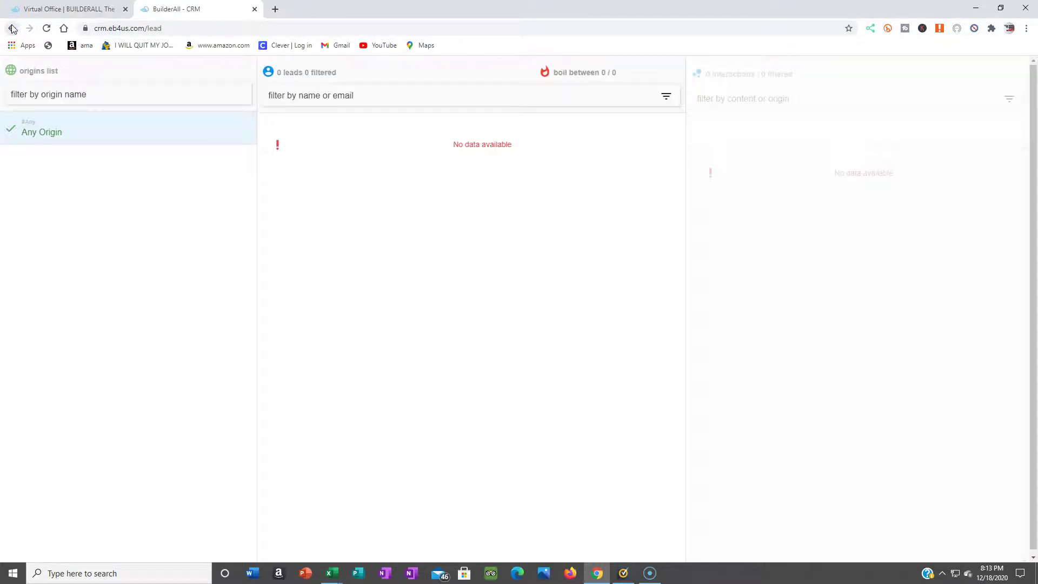
pyautogui.click(41, 9)
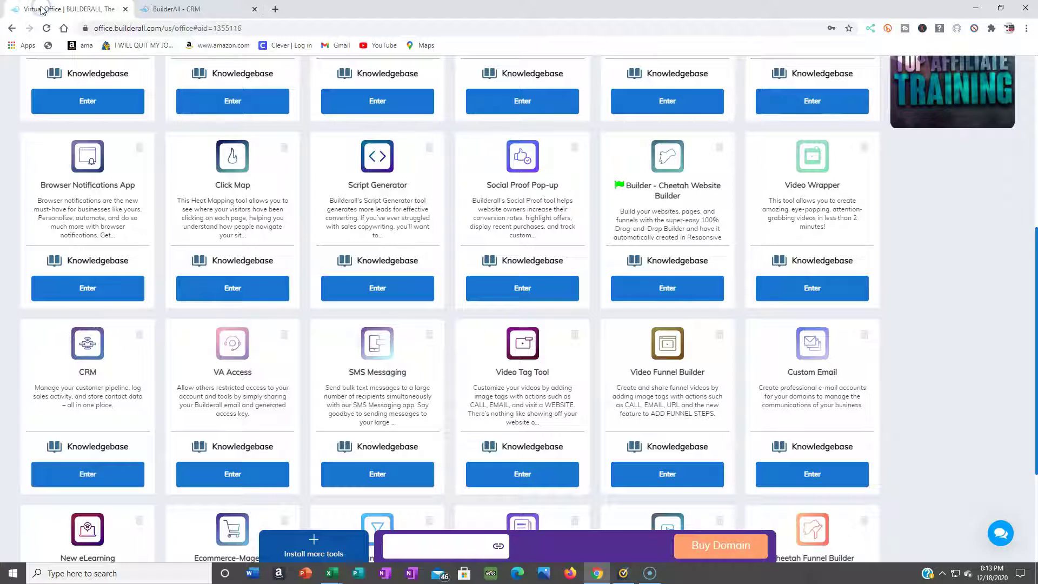
pyautogui.moveTo(1034, 244); pyautogui.dragTo(1035, 360)
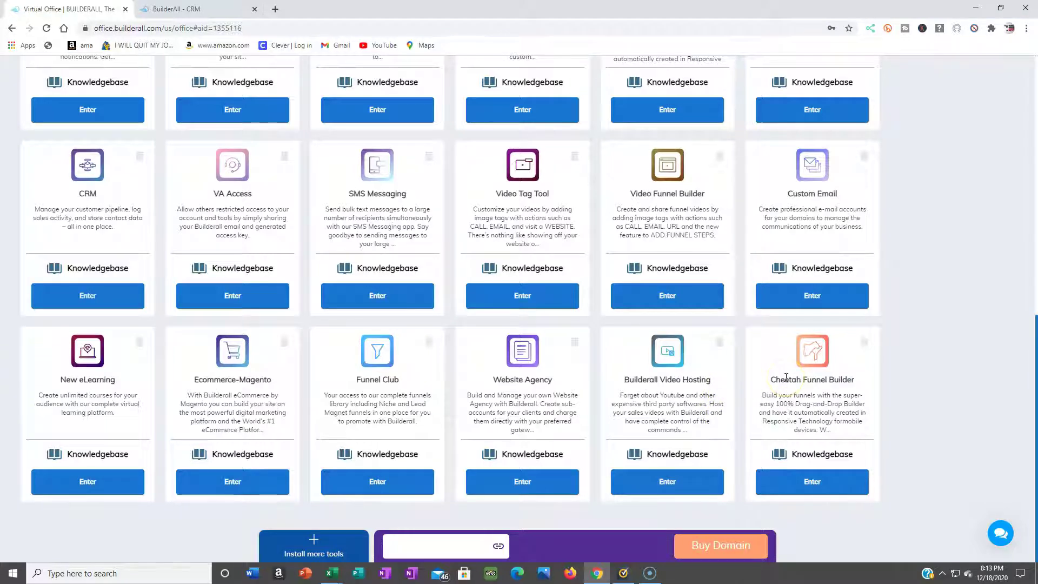
pyautogui.moveTo(1036, 380); pyautogui.dragTo(1034, 116)
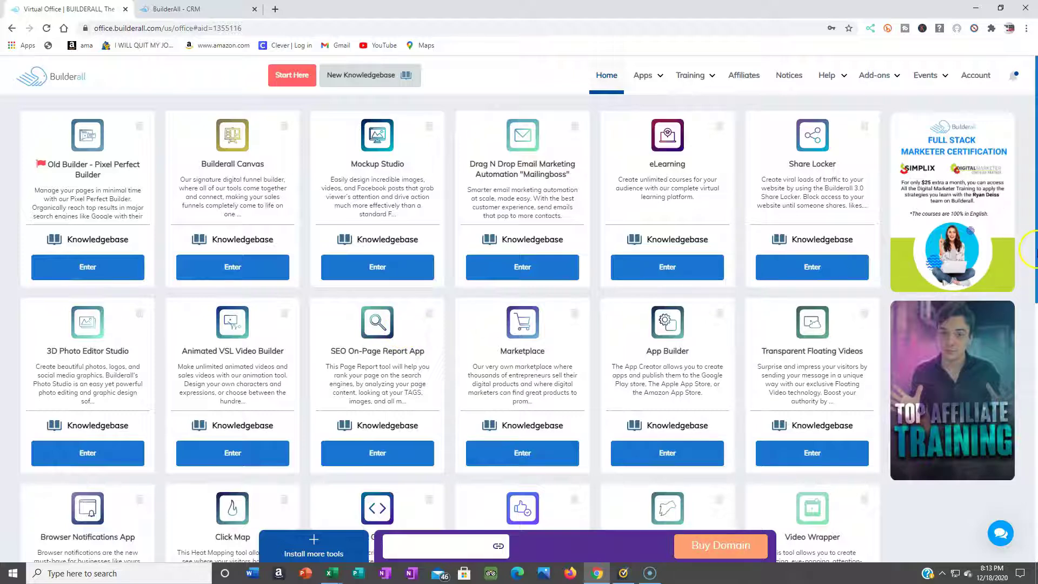
pyautogui.moveTo(1035, 222); pyautogui.dragTo(1035, 485)
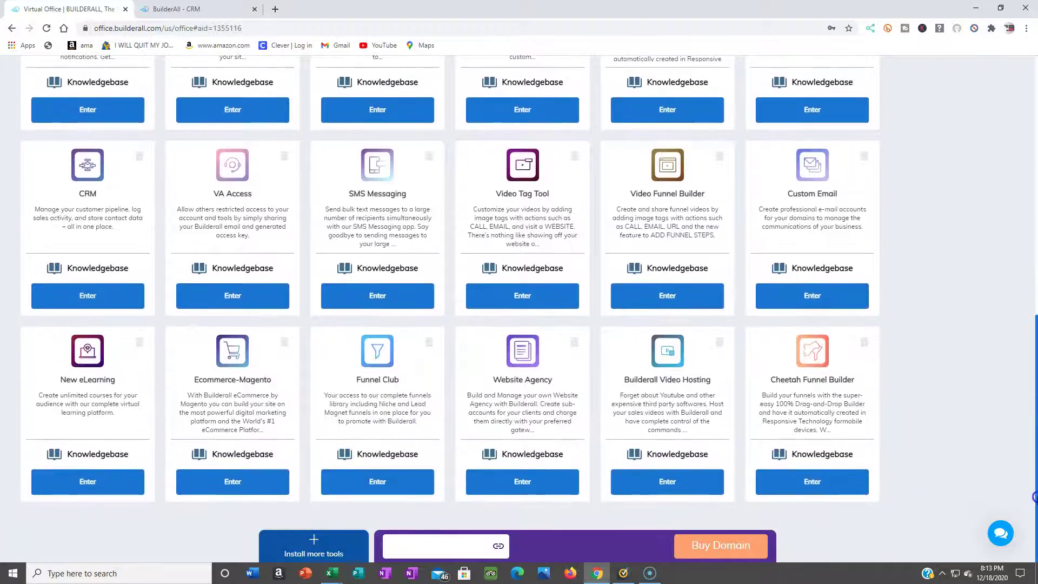
pyautogui.moveTo(1035, 497); pyautogui.dragTo(1034, 200)
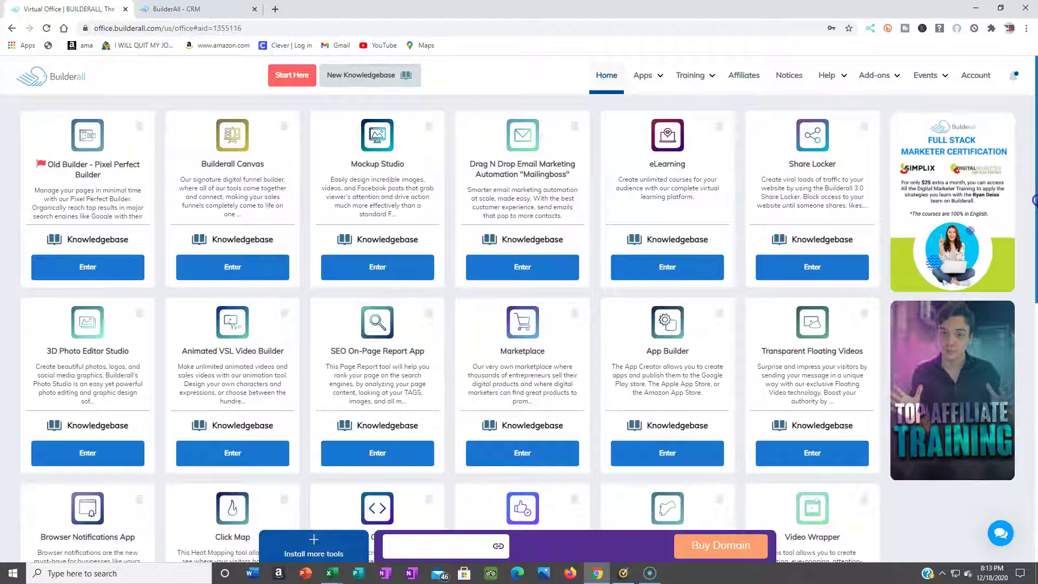
# Open the Cheetah Website Builder from the list of apps and view its published websites
pyautogui.click(646, 75)
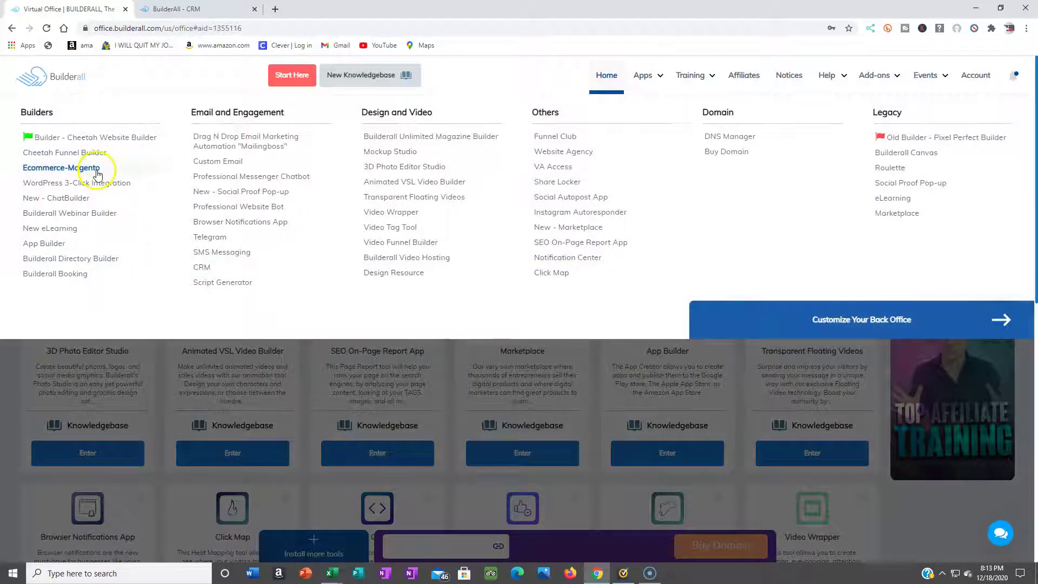
pyautogui.click(104, 137)
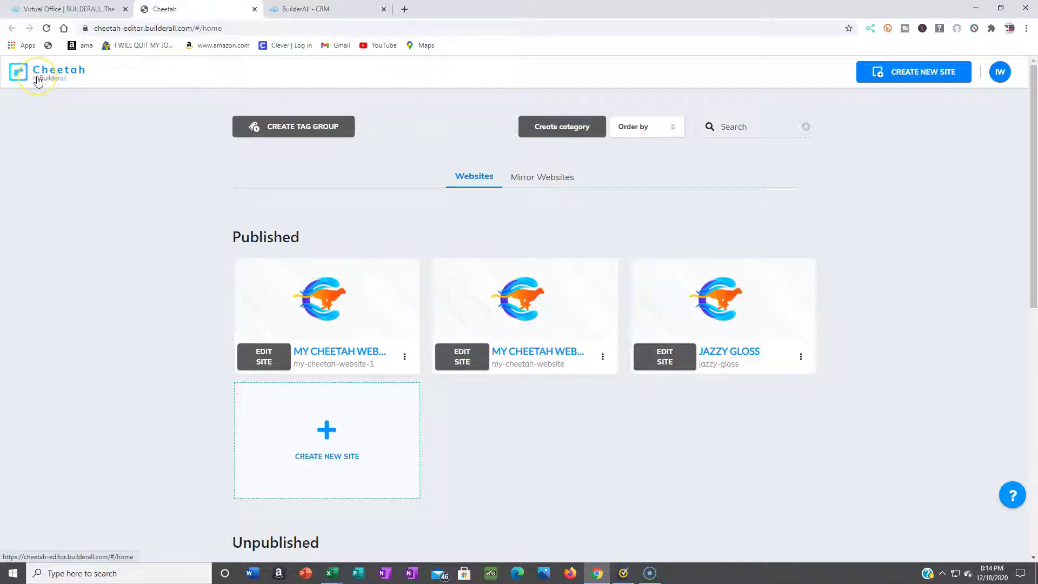
pyautogui.click(15, 74)
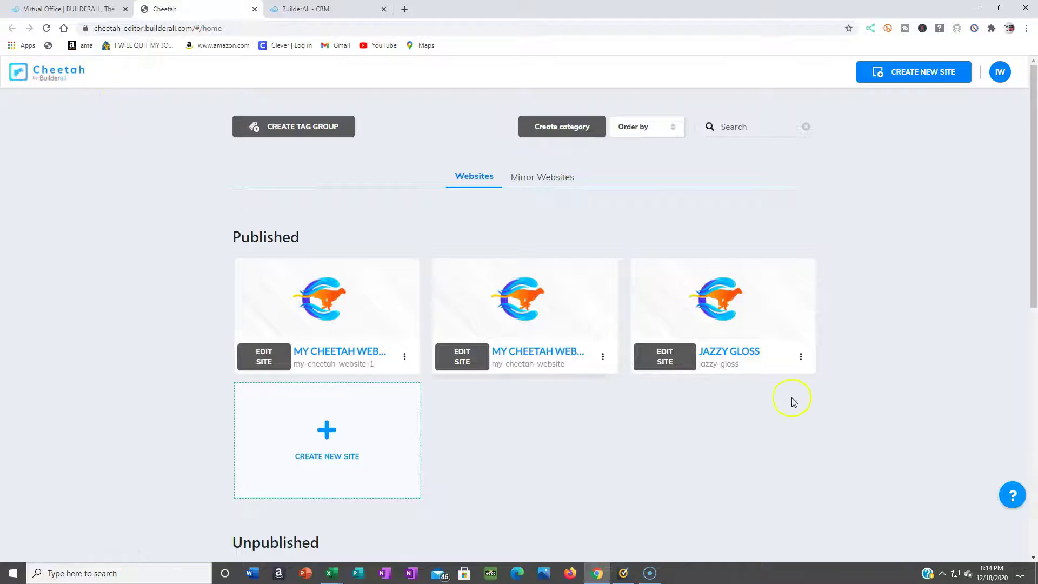
pyautogui.moveTo(1034, 230)
pyautogui.mouseDown()
pyautogui.moveTo(1034, 405)
pyautogui.moveTo(1032, 216)
pyautogui.mouseUp()
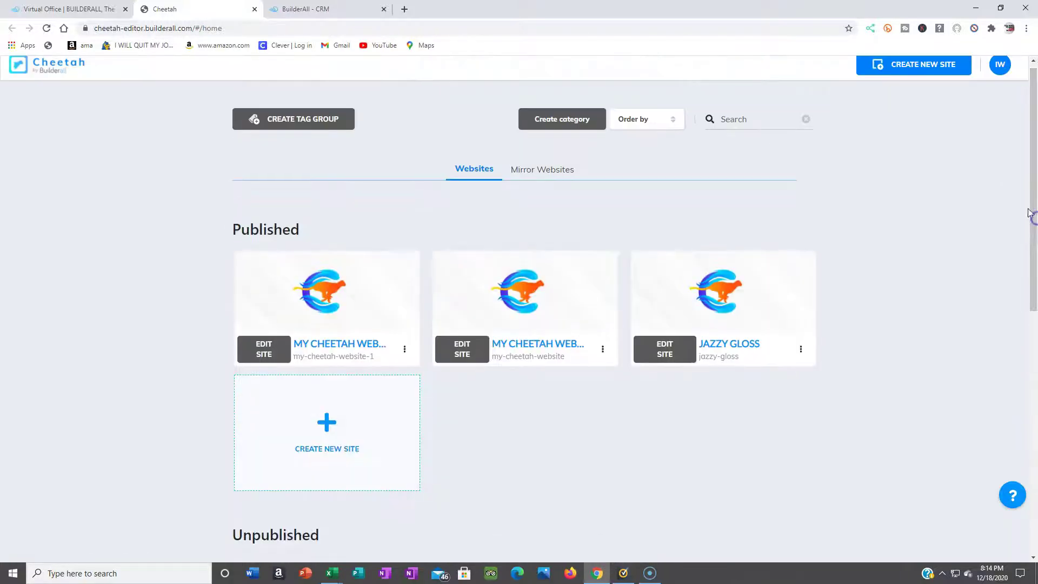
# Start a new site based on a smart template and choose the default tag group
pyautogui.click(914, 67)
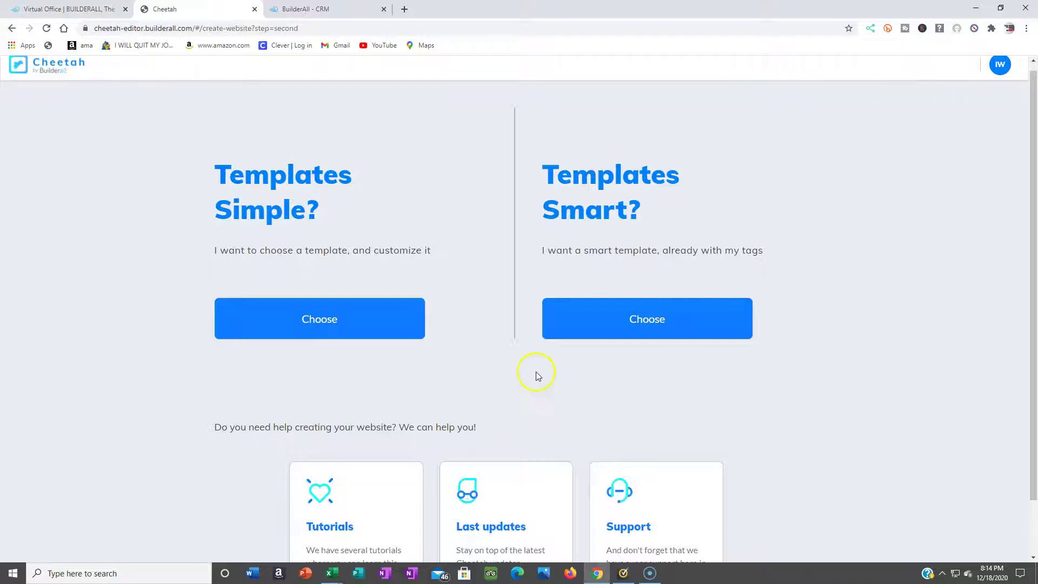
pyautogui.click(604, 326)
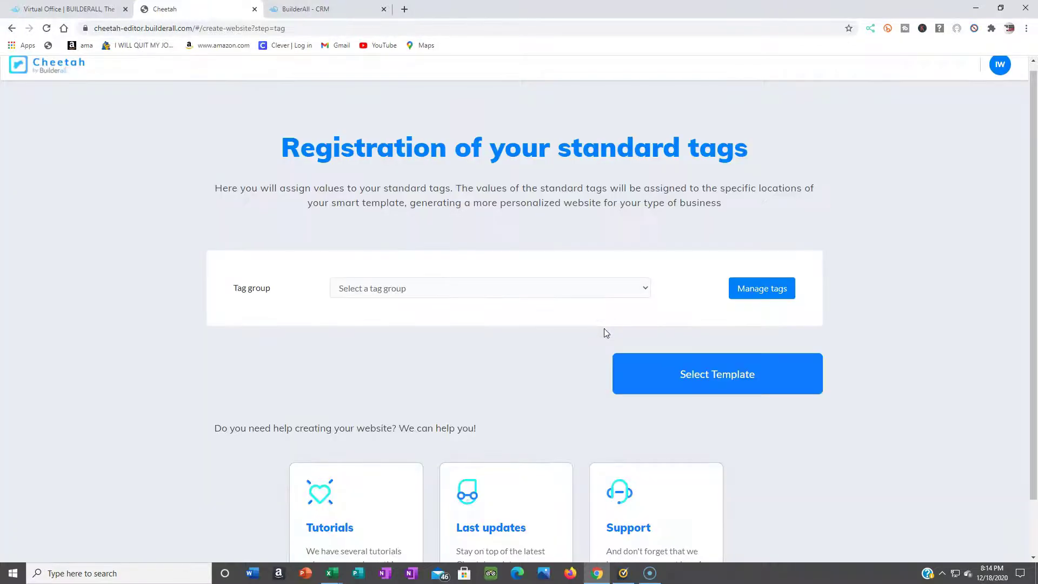
pyautogui.click(638, 289)
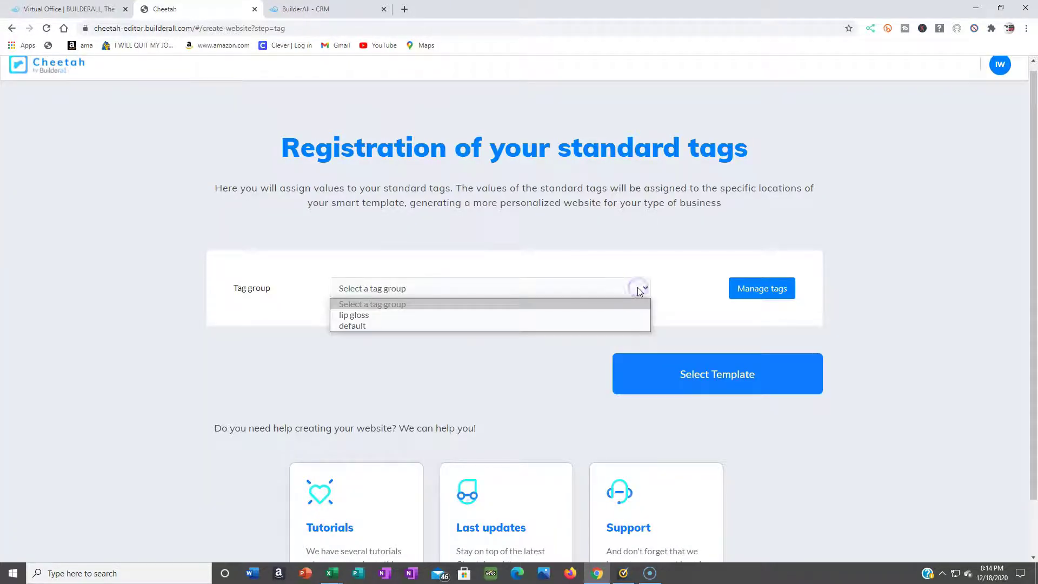
pyautogui.click(617, 327)
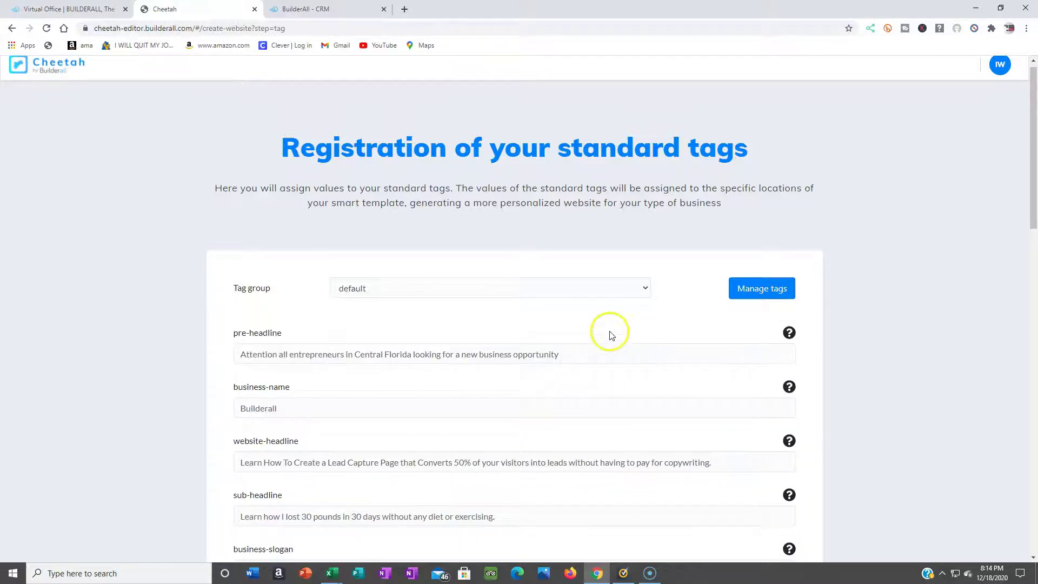
# Review the standard tag values of the default group and continue to the template selection
pyautogui.moveTo(1034, 160); pyautogui.dragTo(1035, 407)
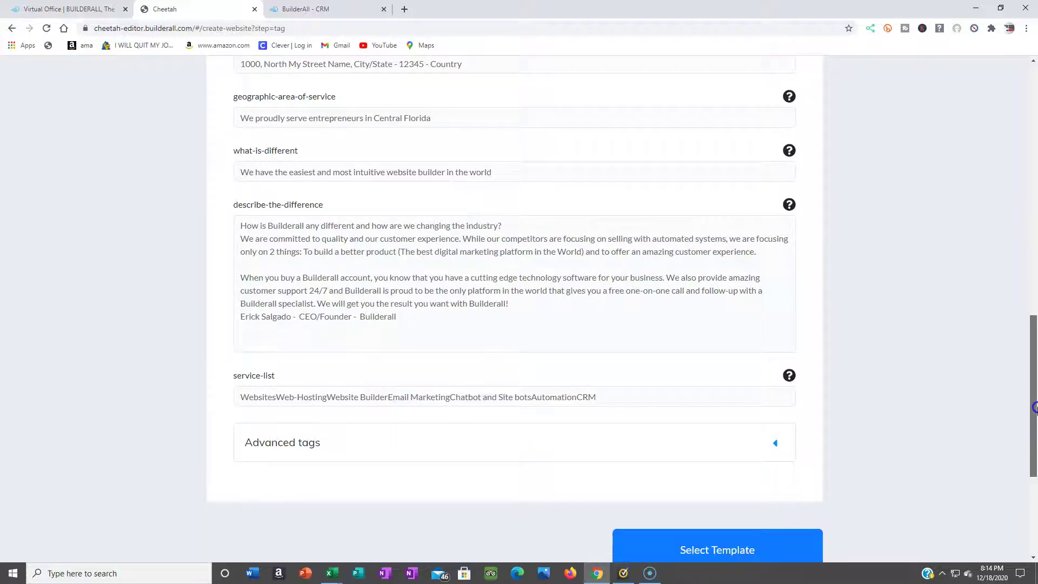
pyautogui.moveTo(1035, 407); pyautogui.dragTo(1034, 407)
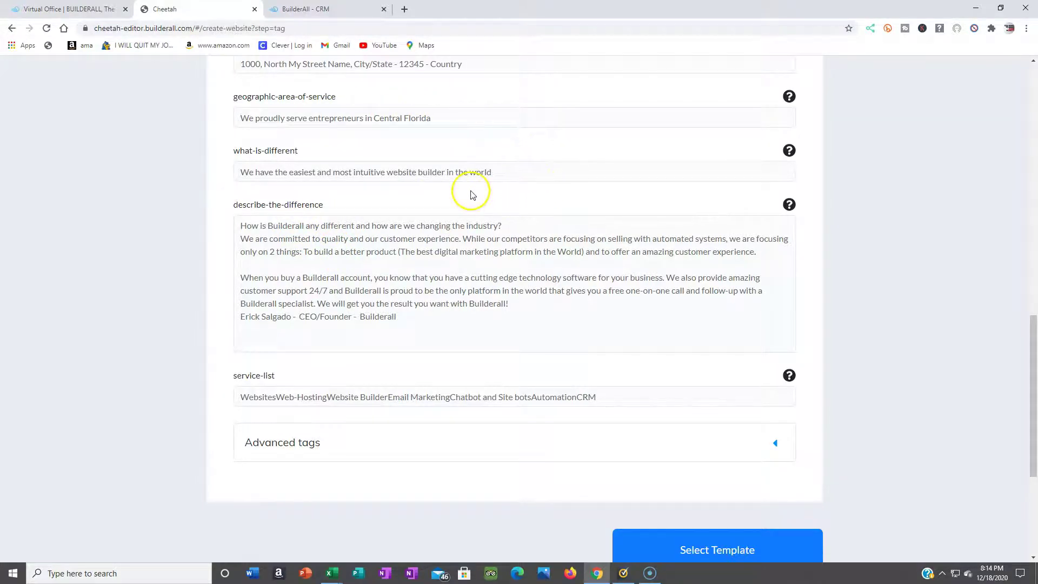
pyautogui.moveTo(1033, 338); pyautogui.dragTo(1022, 190)
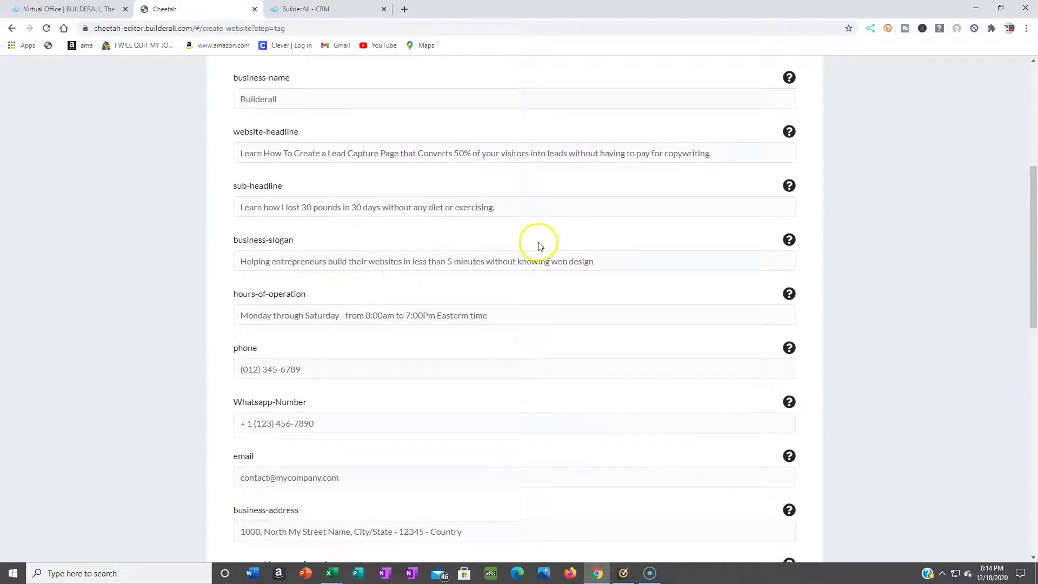
pyautogui.moveTo(1033, 246); pyautogui.dragTo(1034, 417)
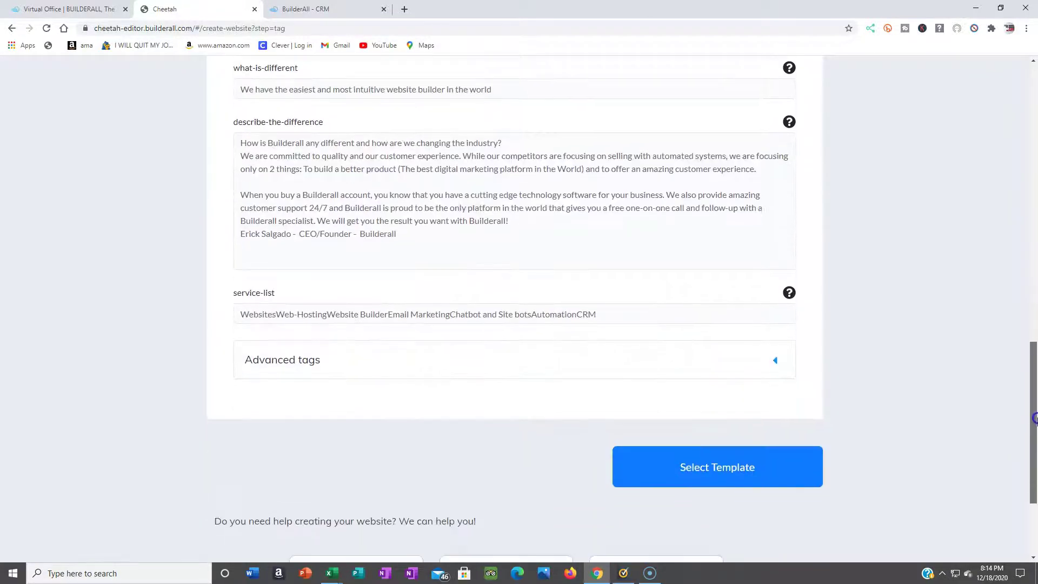
pyautogui.click(815, 468)
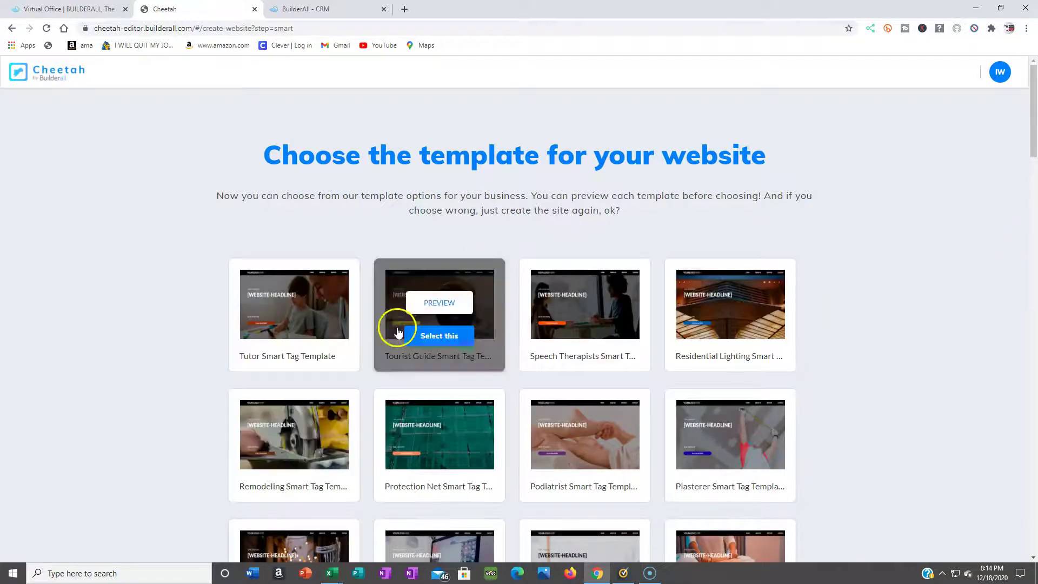
# Look through the gallery of smart tag templates for different business types
pyautogui.scroll(-5, 460, 325)
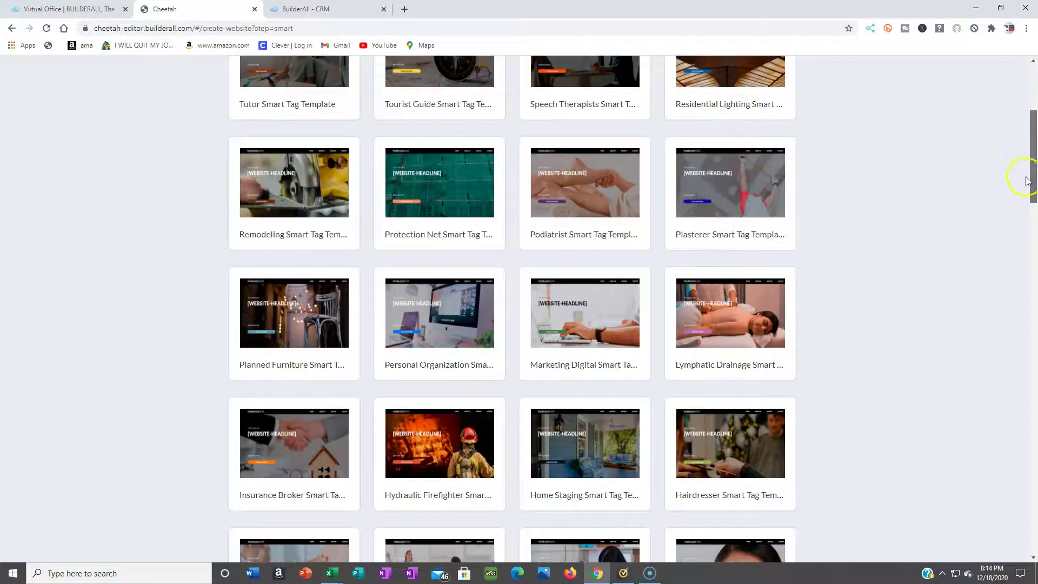
pyautogui.moveTo(1034, 175); pyautogui.dragTo(1034, 216)
pyautogui.moveTo(1033, 230); pyautogui.dragTo(989, 132)
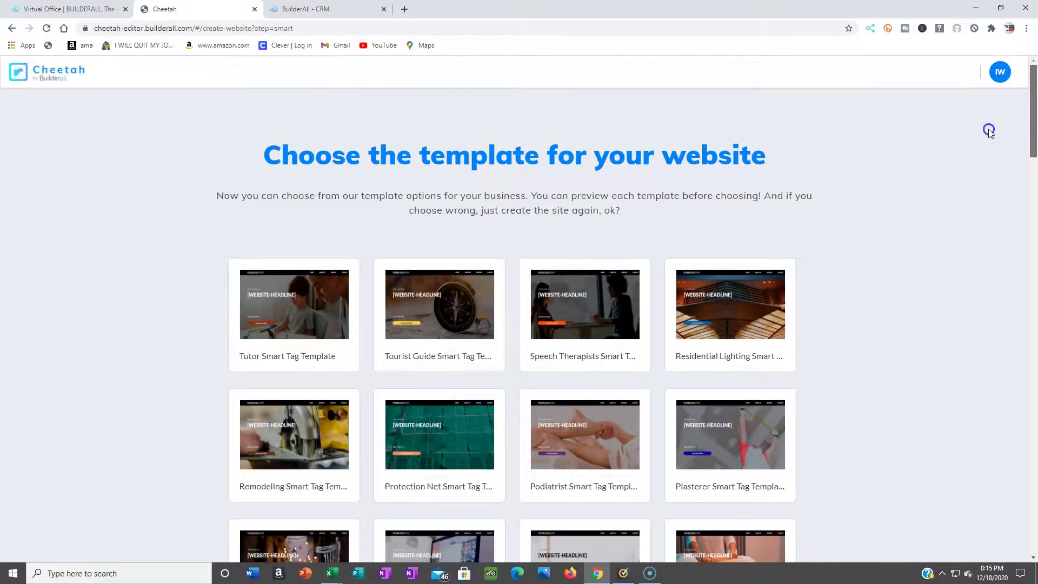
pyautogui.scroll(-6, 989, 131)
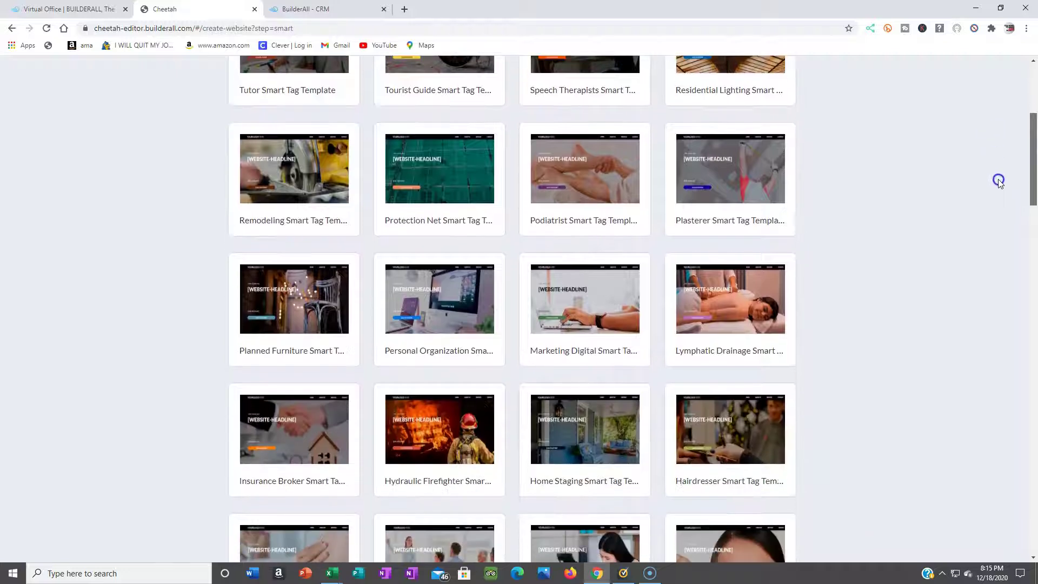
pyautogui.scroll(-2, 1001, 199)
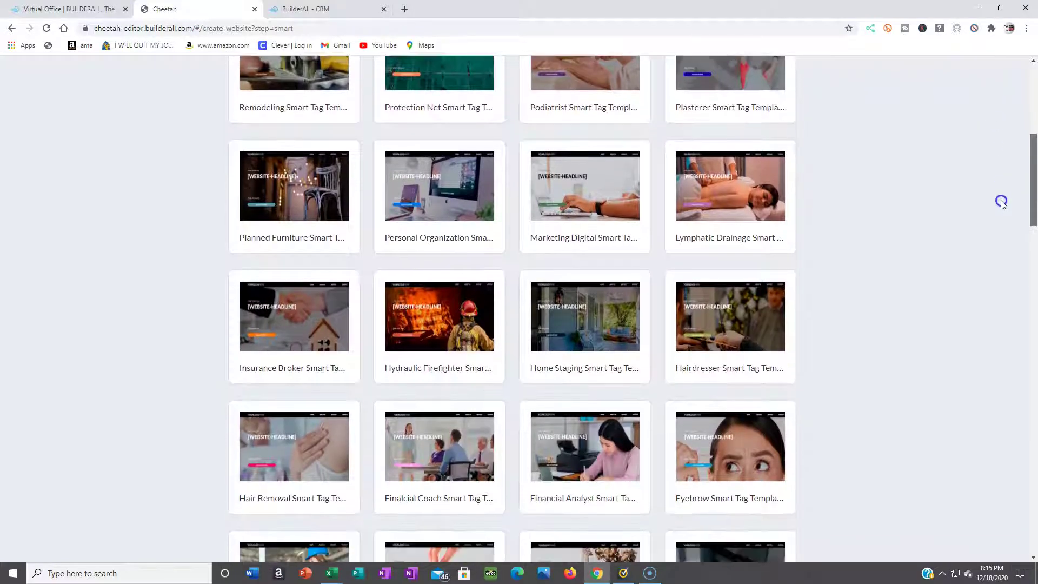
pyautogui.scroll(-1, 1001, 206)
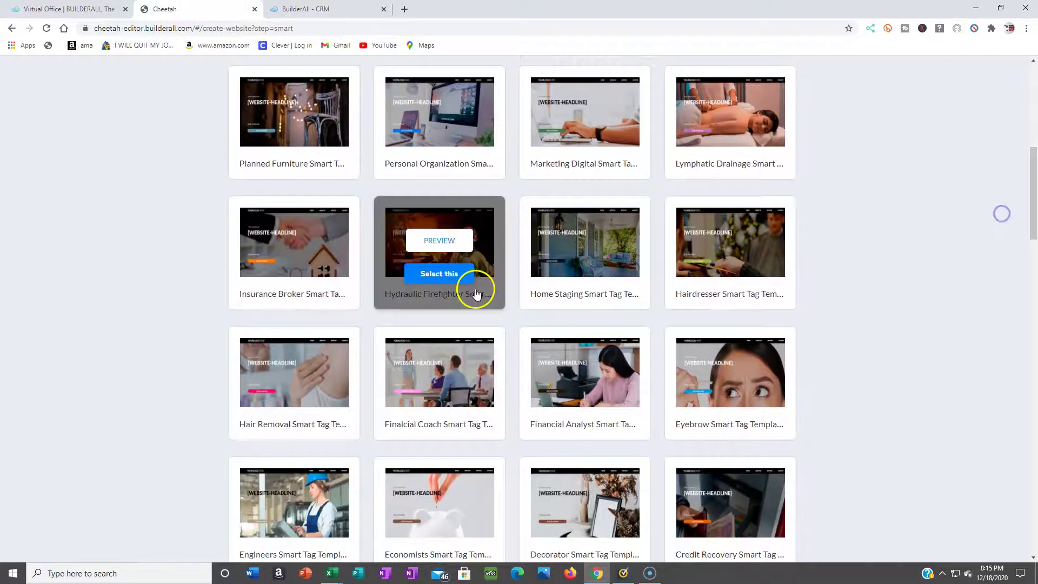
# Preview the Insurance Broker smart tag template and examine its page sections down to the service area
pyautogui.moveTo(255, 240)
pyautogui.click(301, 242)
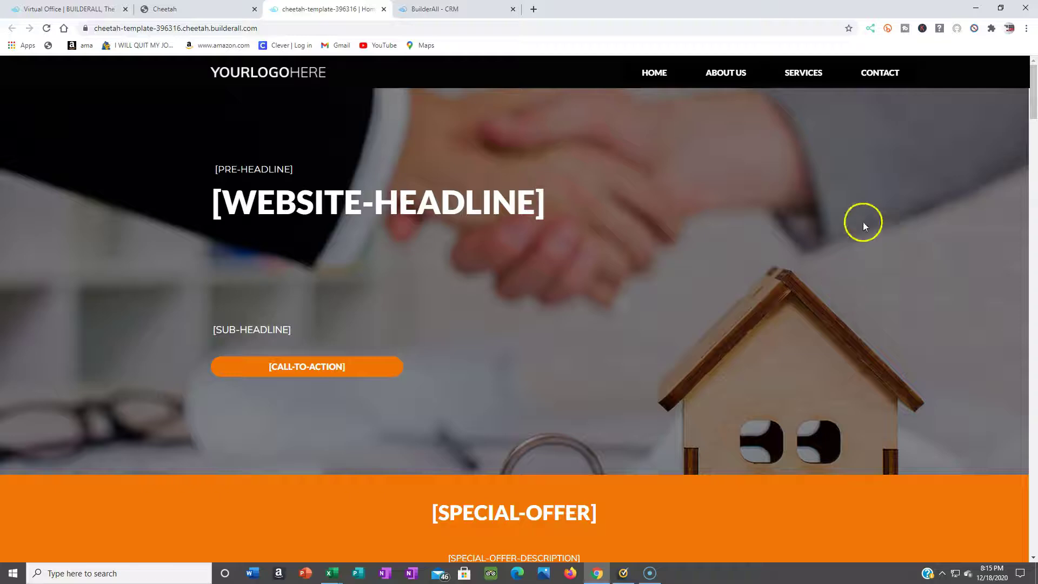
pyautogui.moveTo(1033, 102); pyautogui.dragTo(1035, 273)
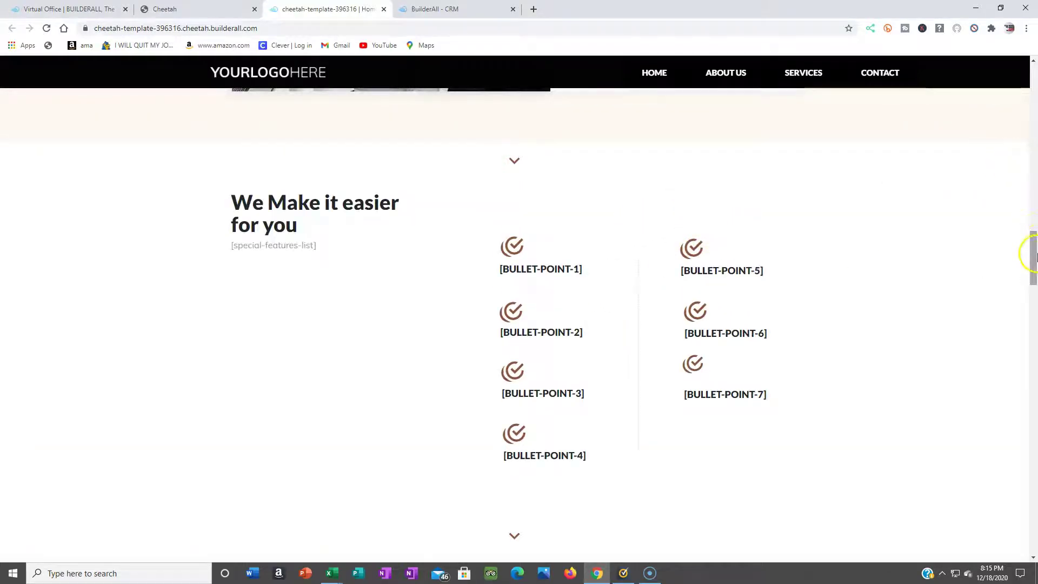
pyautogui.moveTo(1034, 254); pyautogui.dragTo(1035, 305)
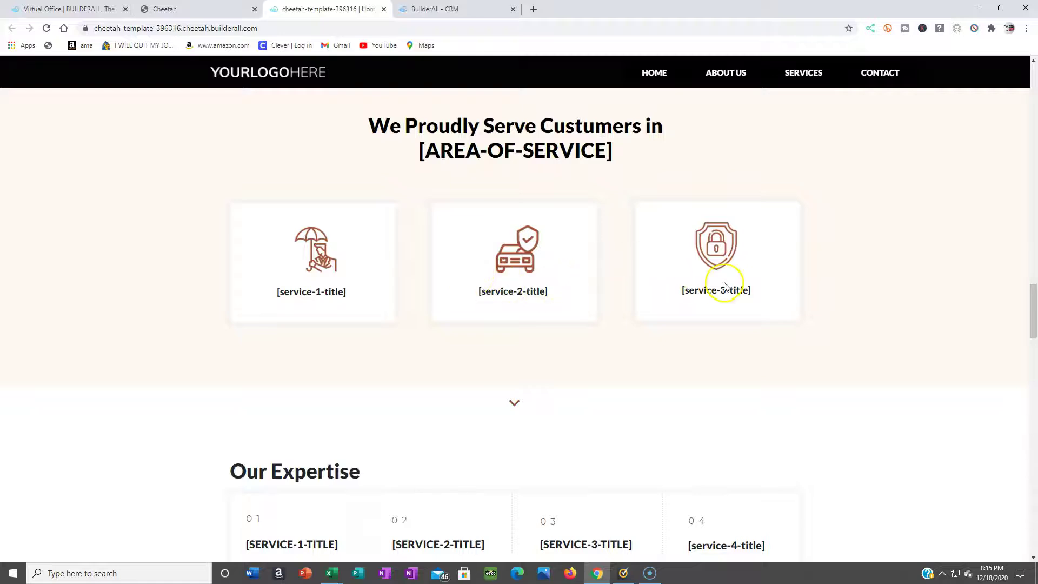
# Examine the rest of the Insurance Broker template preview, from the expertise section down to the contact form and footer
pyautogui.moveTo(1033, 312); pyautogui.dragTo(1034, 419)
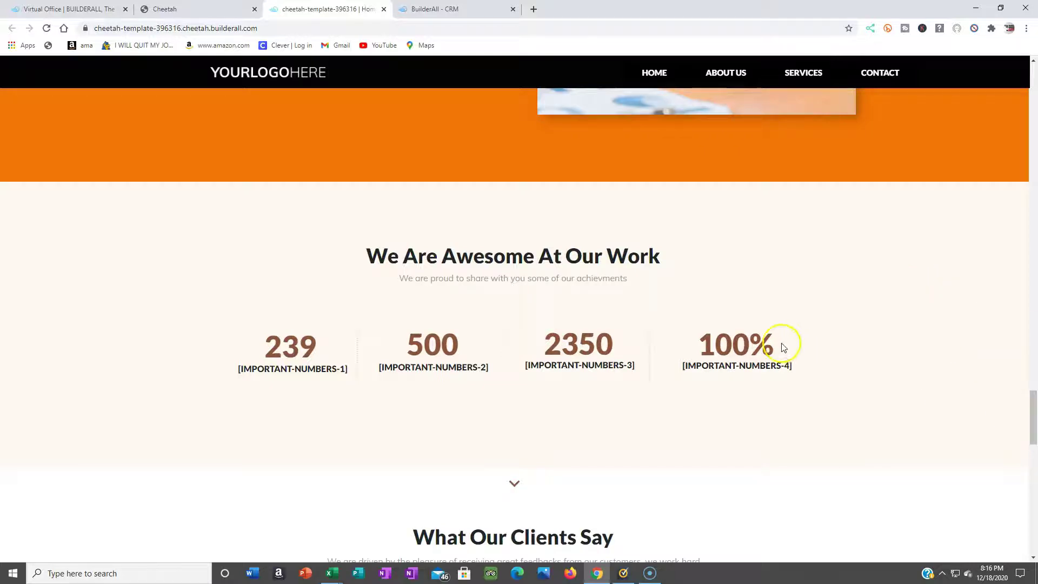
pyautogui.moveTo(1034, 414); pyautogui.dragTo(1035, 443)
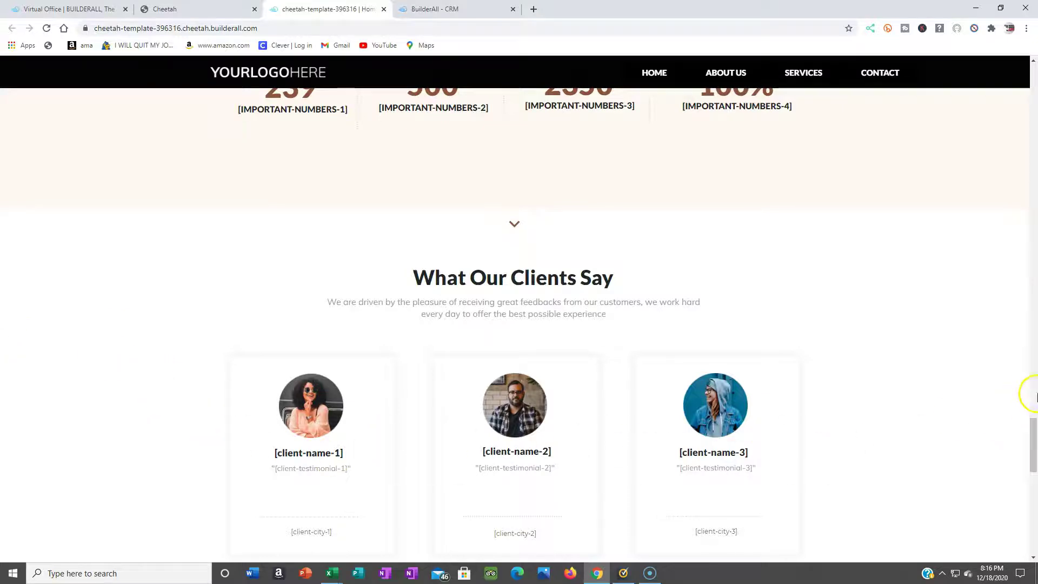
pyautogui.moveTo(1033, 436); pyautogui.dragTo(1035, 508)
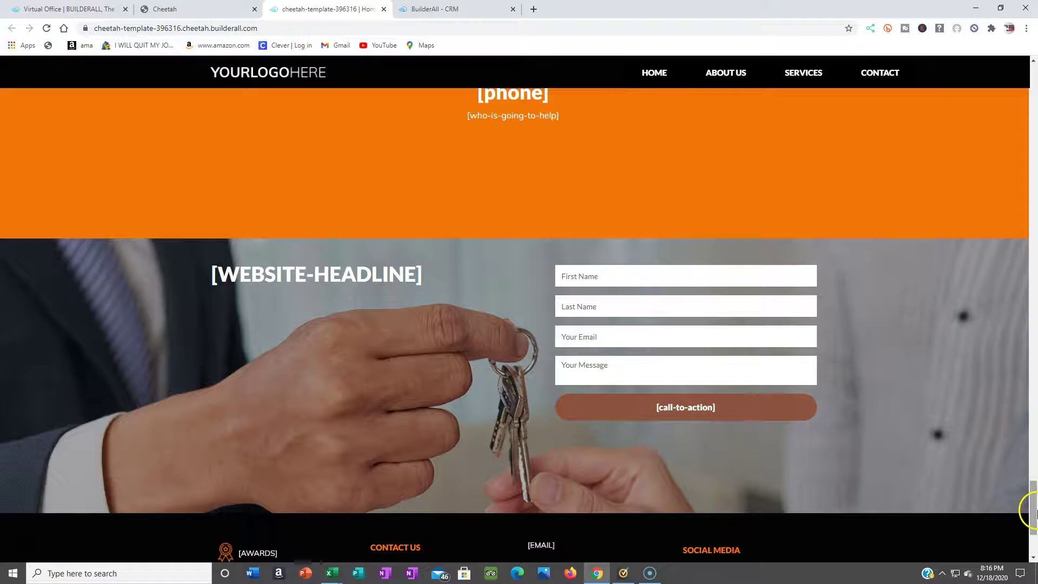
pyautogui.scroll(-3, 1035, 536)
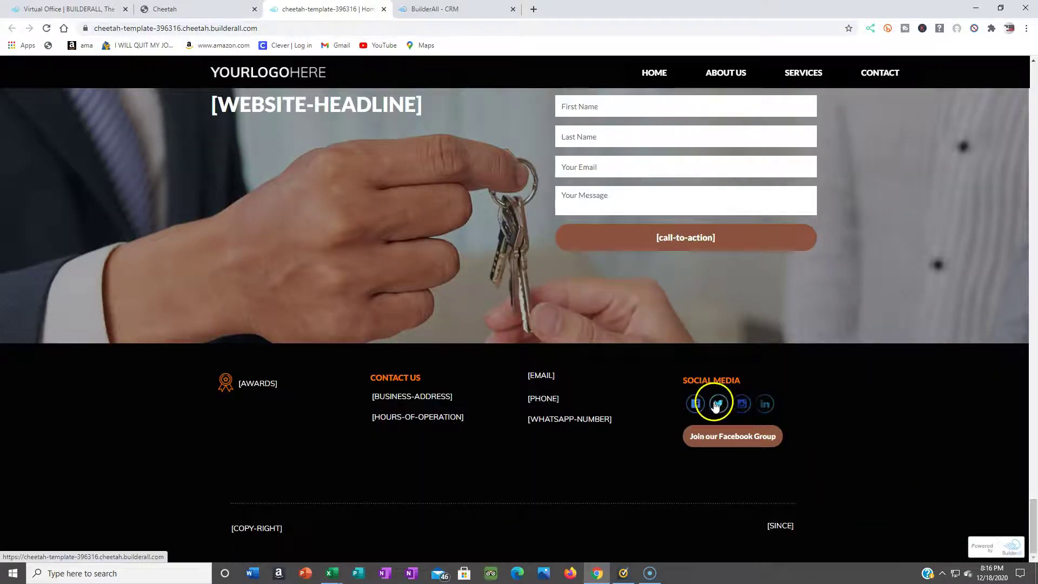
pyautogui.moveTo(1035, 496); pyautogui.dragTo(1035, 88)
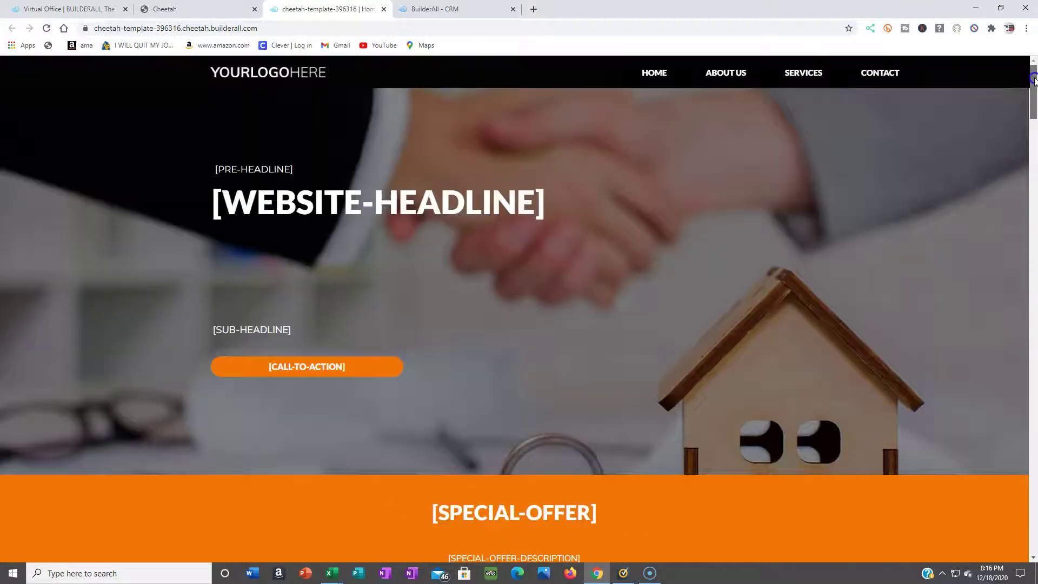
# Create the website from the Insurance Broker smart tag template and open its Home page in the editor
pyautogui.click(180, 9)
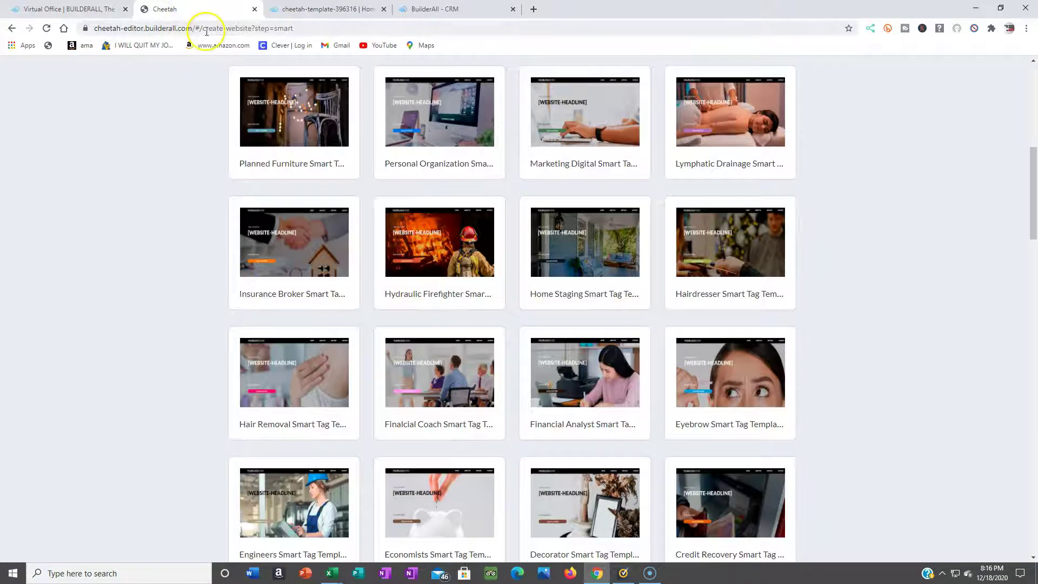
pyautogui.moveTo(287, 255)
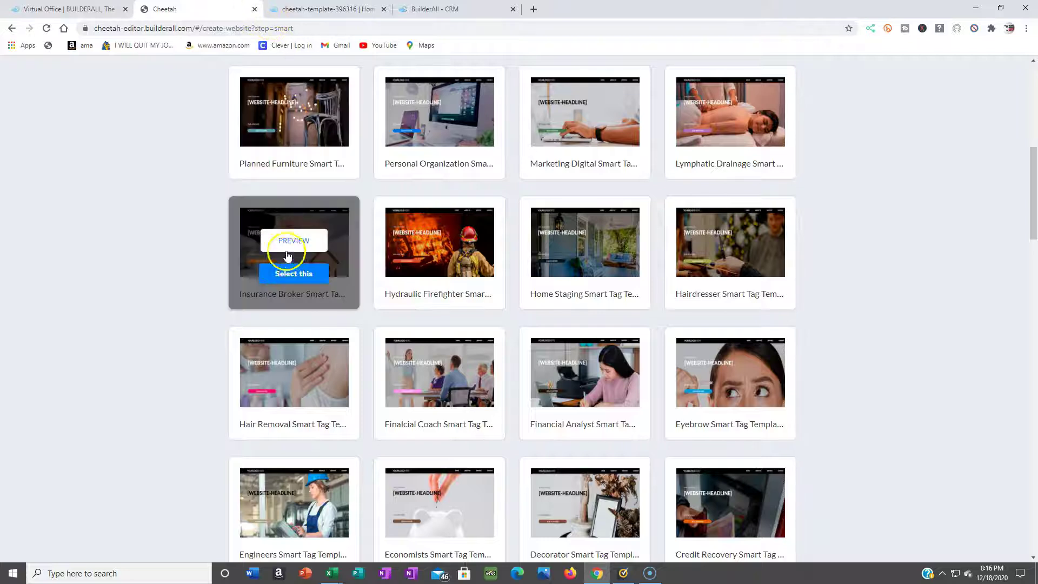
pyautogui.click(292, 275)
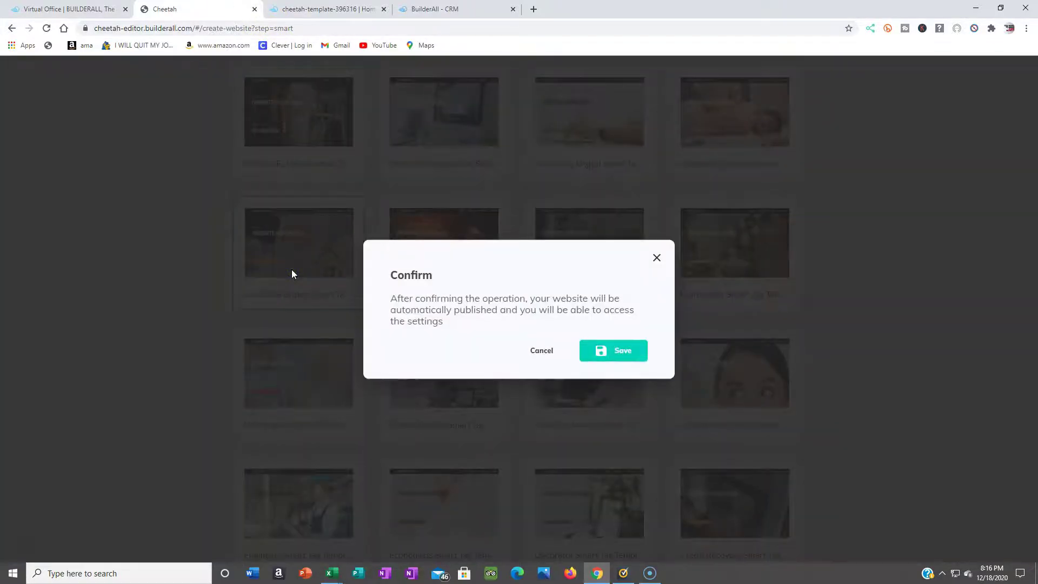
pyautogui.click(625, 356)
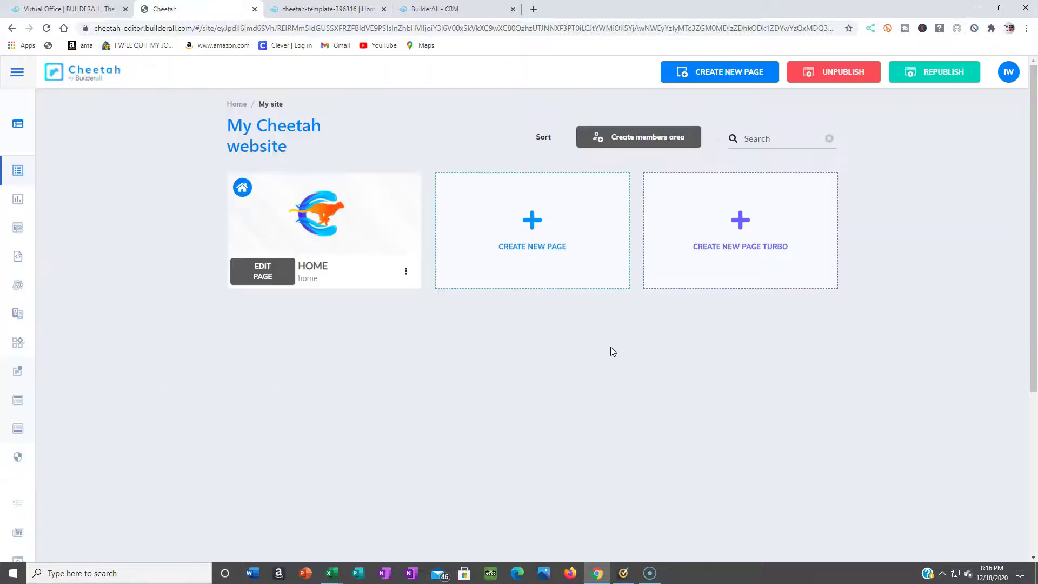
pyautogui.click(263, 272)
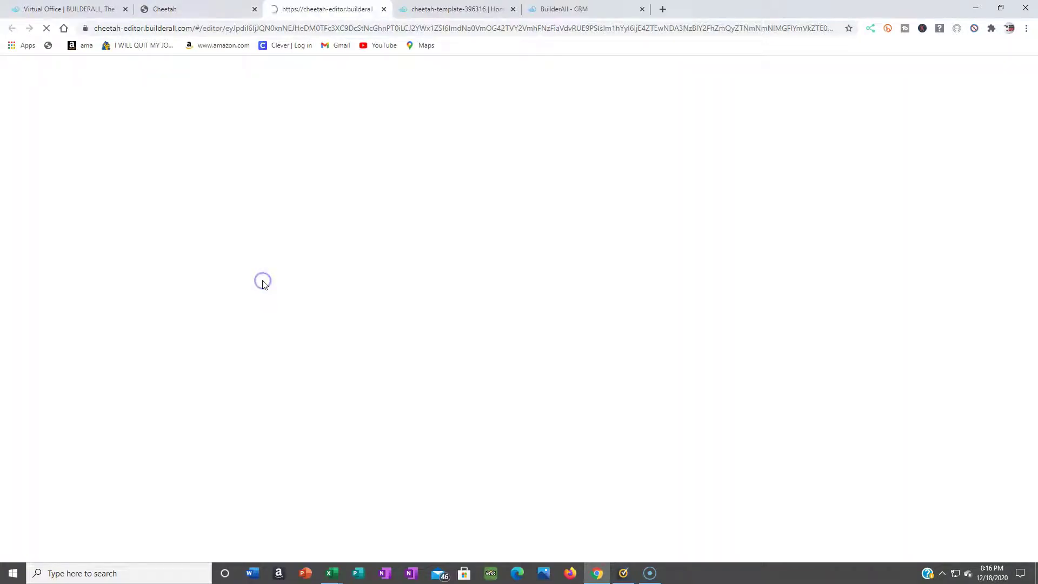
pyautogui.click(265, 283)
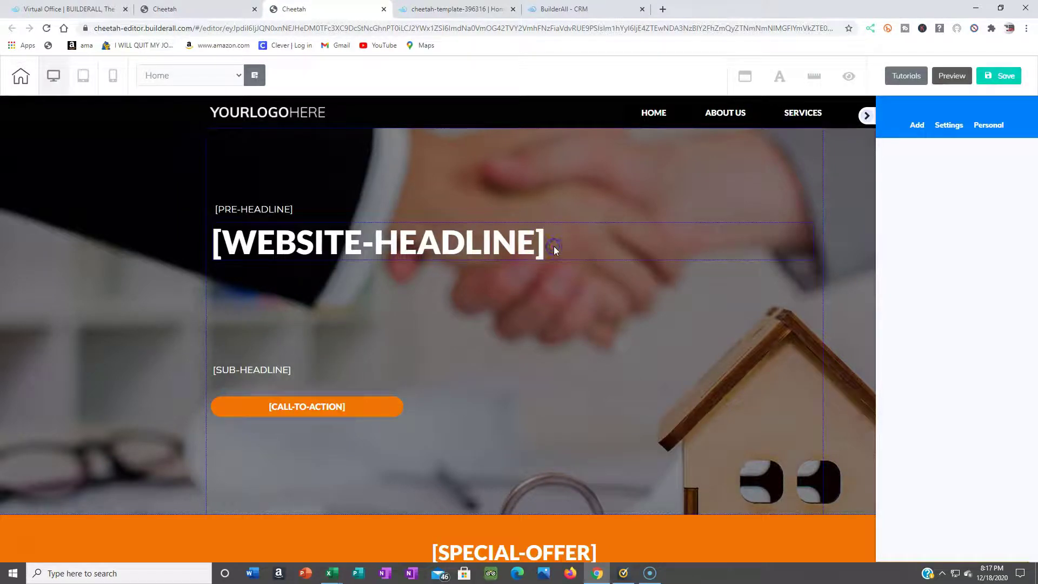
# Replace the [WEBSITE-HEADLINE] placeholder text in the hero section with "my real estate website"
pyautogui.click(545, 247)
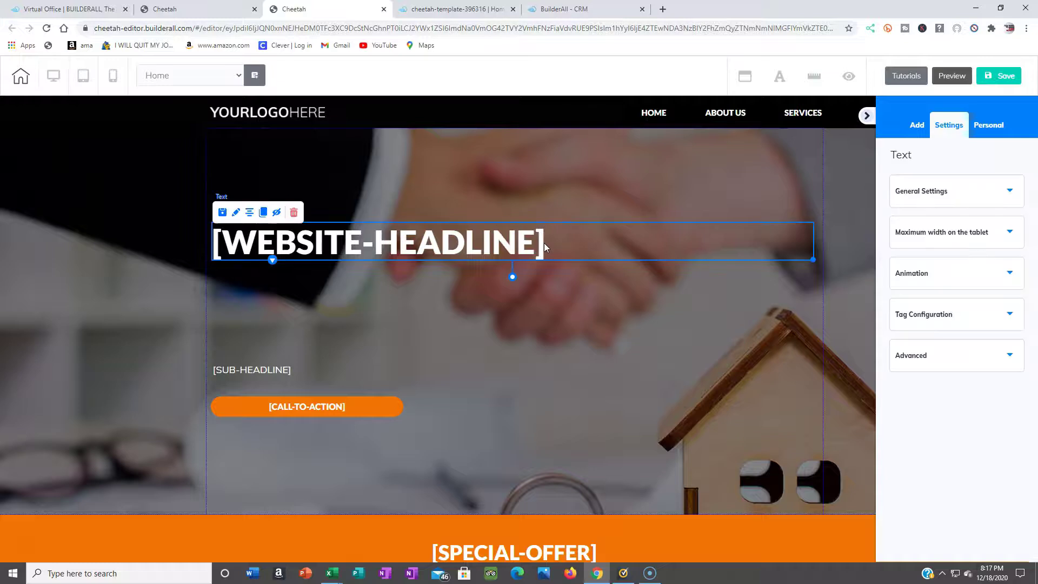
pyautogui.doubleClick(545, 244)
pyautogui.press('BackSpace')
pyautogui.press('BackSpace')
pyautogui.press('BackSpace')
pyautogui.press('BackSpace')
pyautogui.press('BackSpace')
pyautogui.press('BackSpace')
pyautogui.press('BackSpace')
pyautogui.press('BackSpace')
pyautogui.press('BackSpace')
pyautogui.press('BackSpace')
pyautogui.press('BackSpace')
pyautogui.press('BackSpace')
pyautogui.press('BackSpace')
pyautogui.press('BackSpace')
pyautogui.press('BackSpace')
pyautogui.press('BackSpace')
pyautogui.press('BackSpace')
pyautogui.press('BackSpace')
pyautogui.write('m')
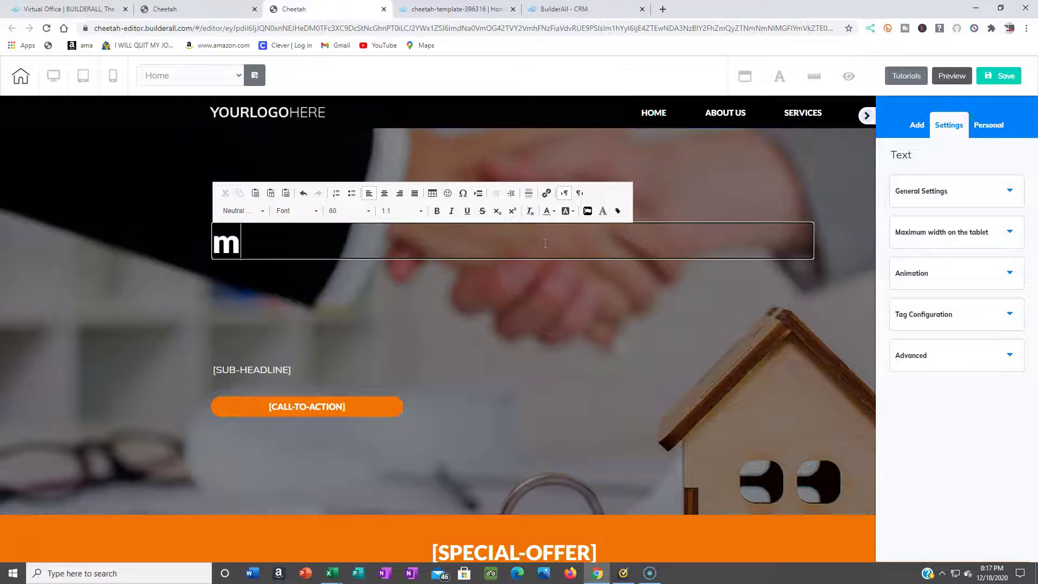
pyautogui.write('y re')
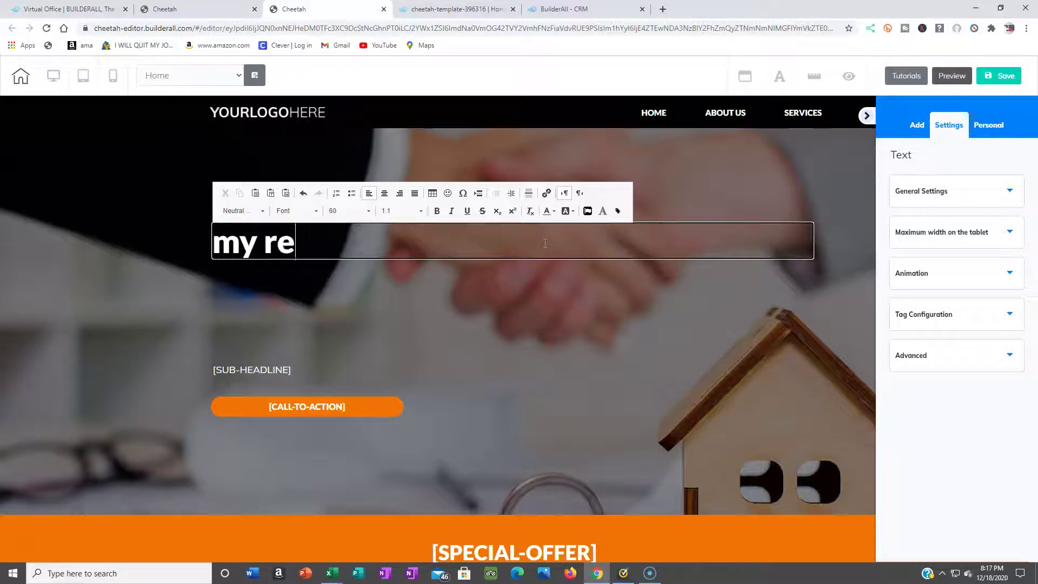
pyautogui.write('al es')
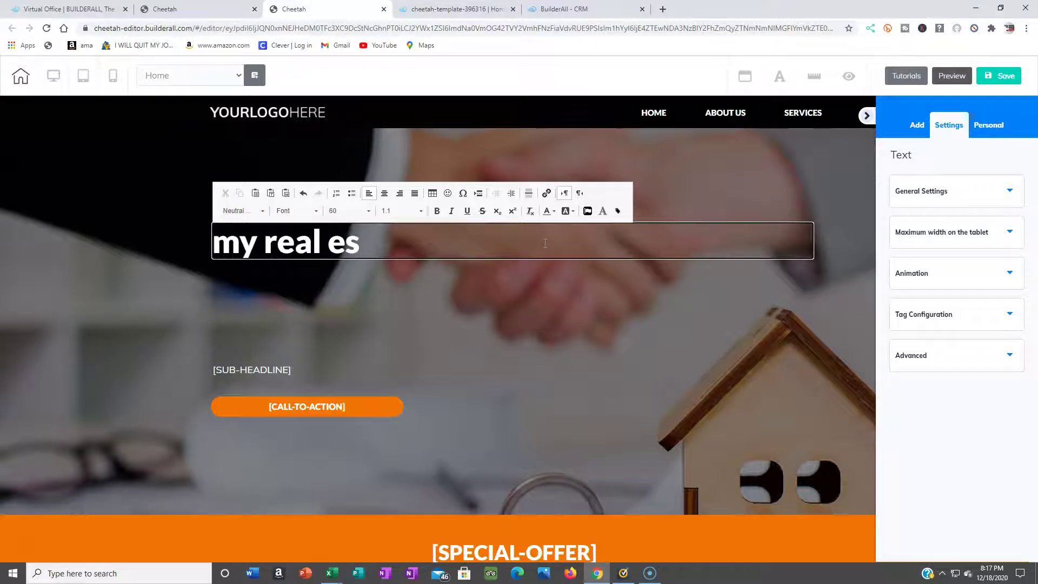
pyautogui.write('tae')
pyautogui.press('BackSpace')
pyautogui.write('te')
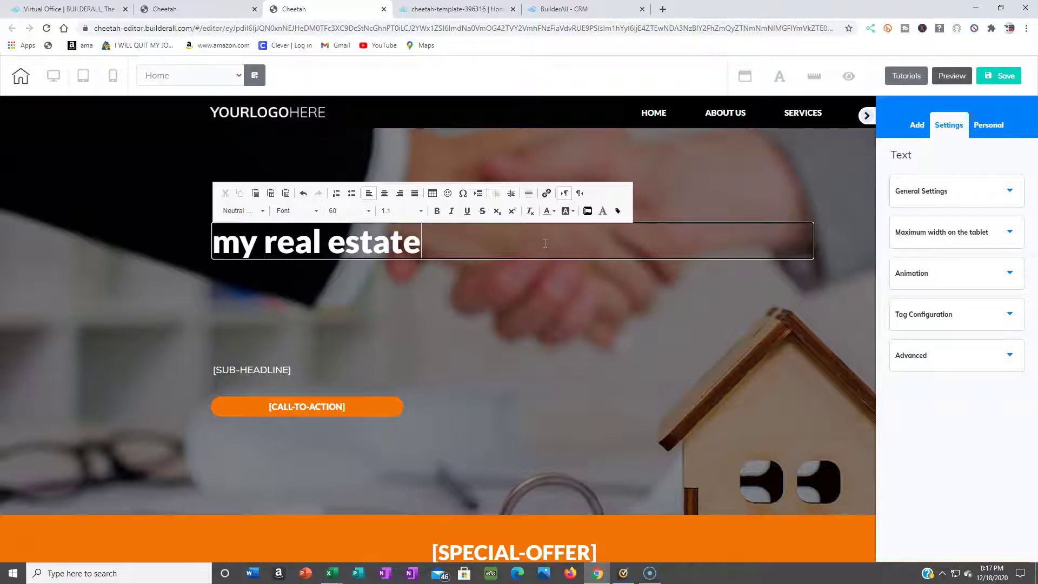
pyautogui.write(' web')
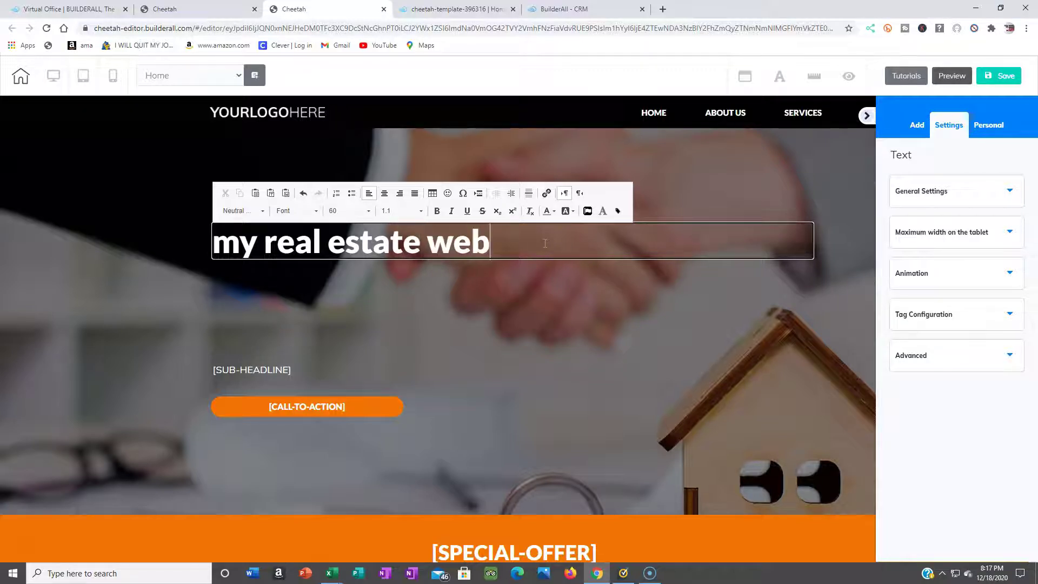
pyautogui.write('site')
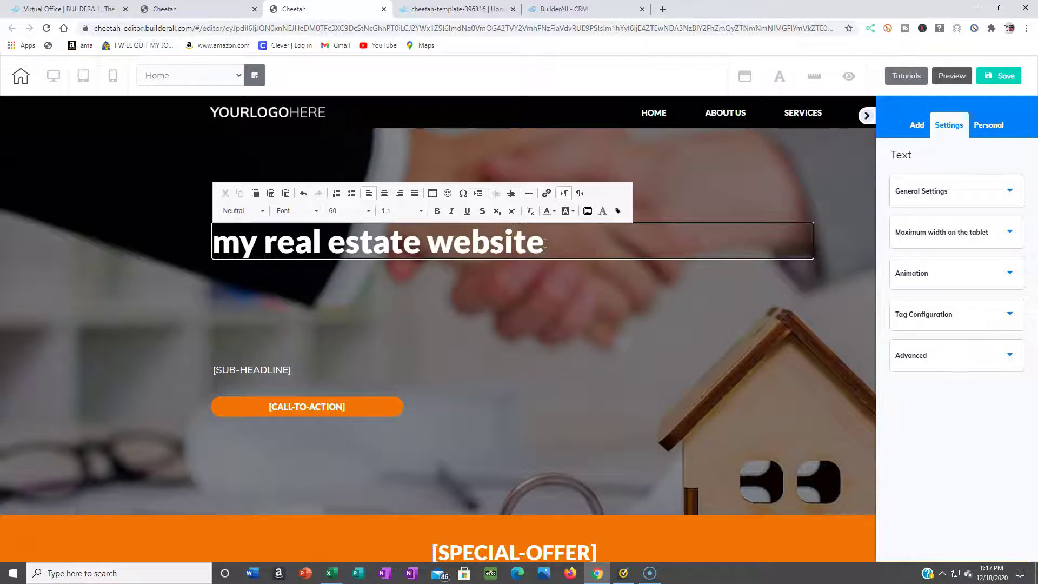
# Review the link options of the hero section's call-to-action button without setting a link
pyautogui.click(388, 406)
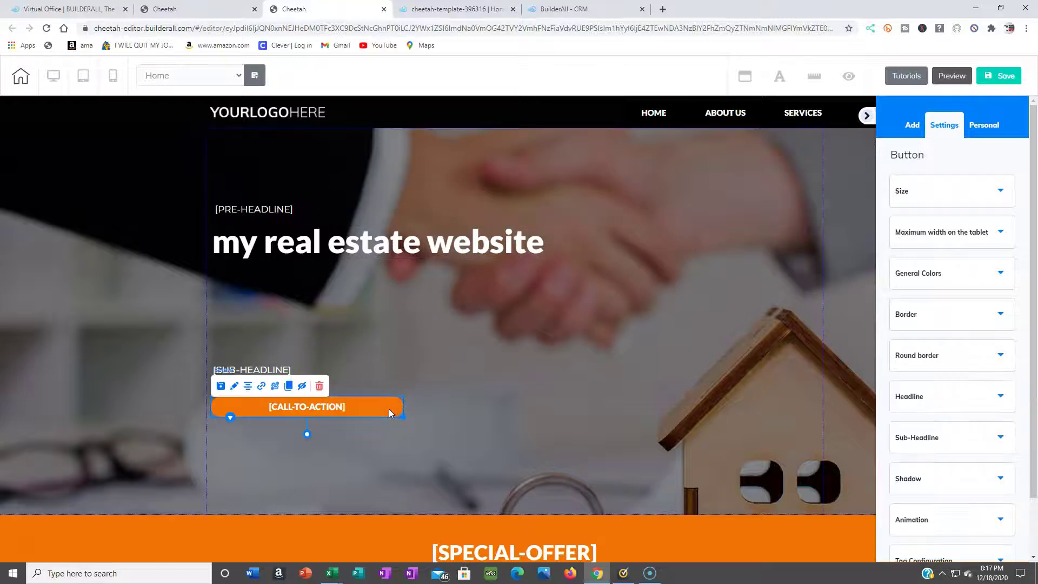
pyautogui.click(261, 387)
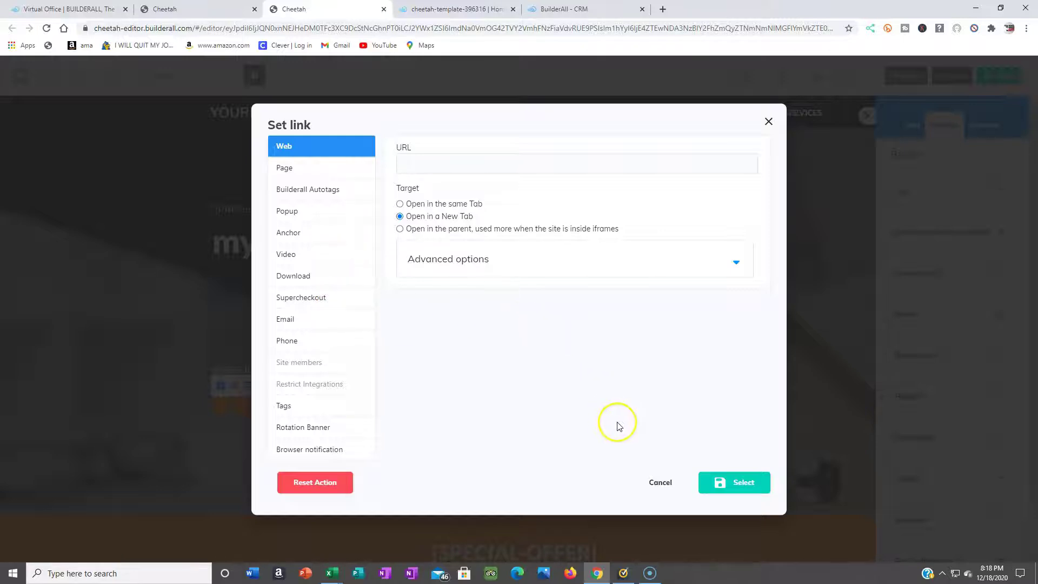
pyautogui.click(768, 121)
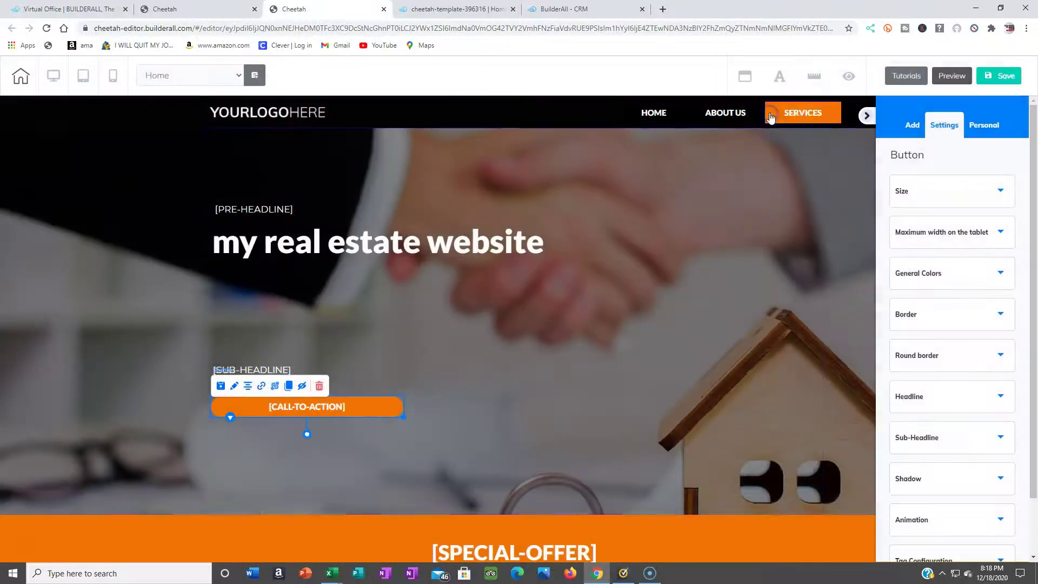
# Replace the YOURLOGOHERE image in the page header with the cool-goth-logo-template image from the user files
pyautogui.click(158, 175)
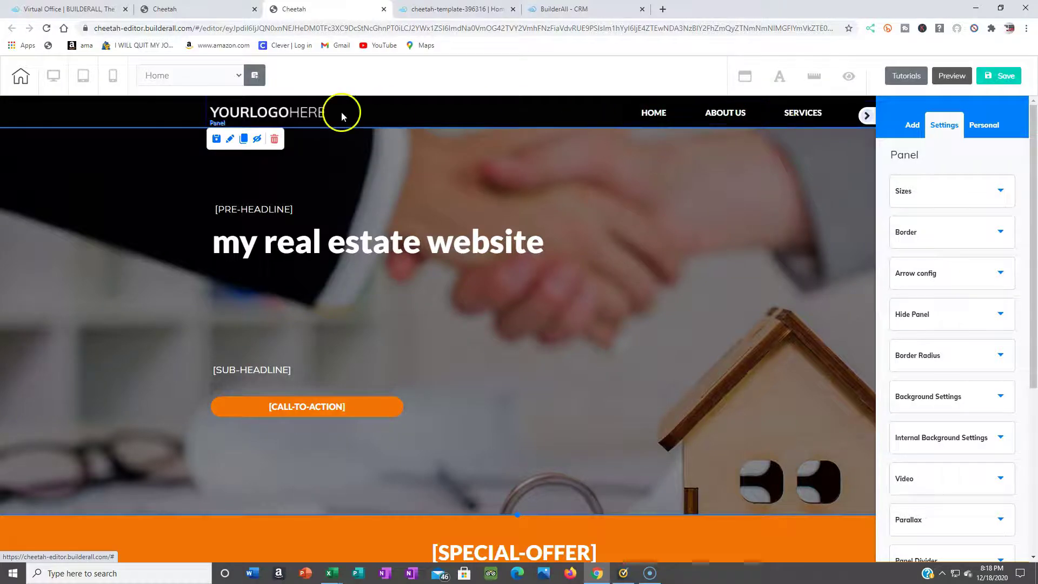
pyautogui.click(313, 114)
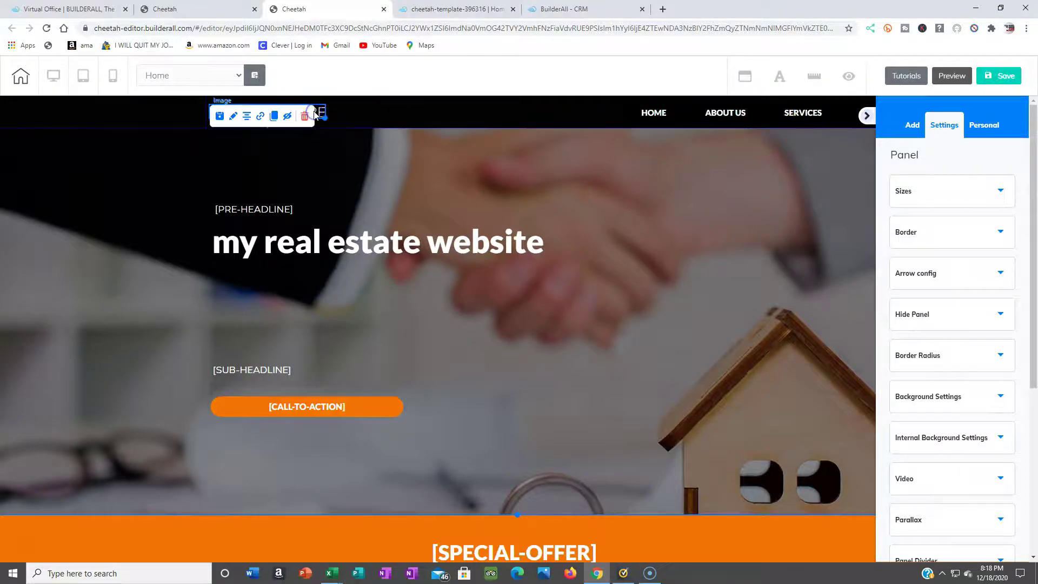
pyautogui.click(231, 117)
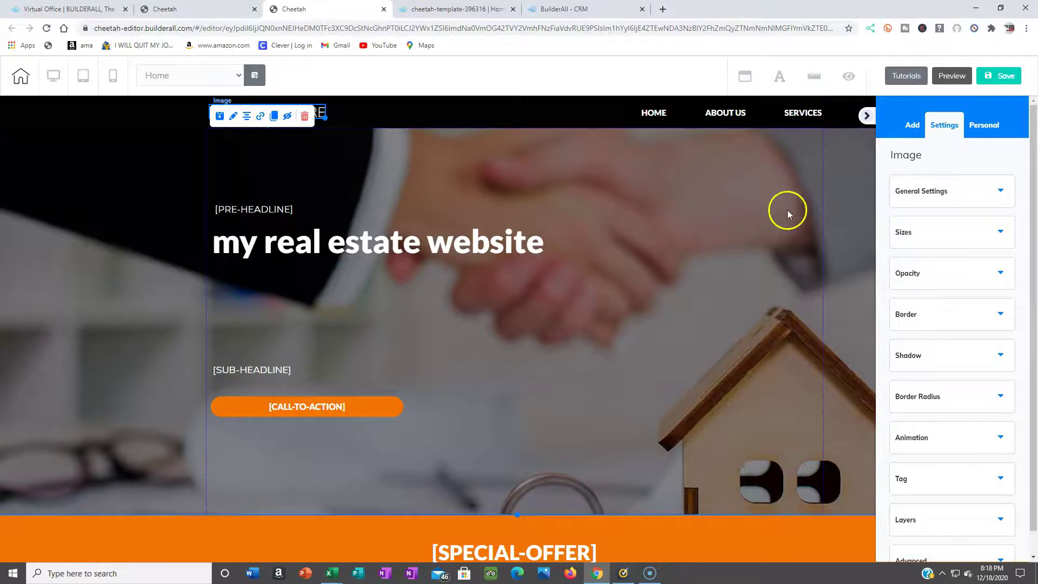
pyautogui.click(979, 191)
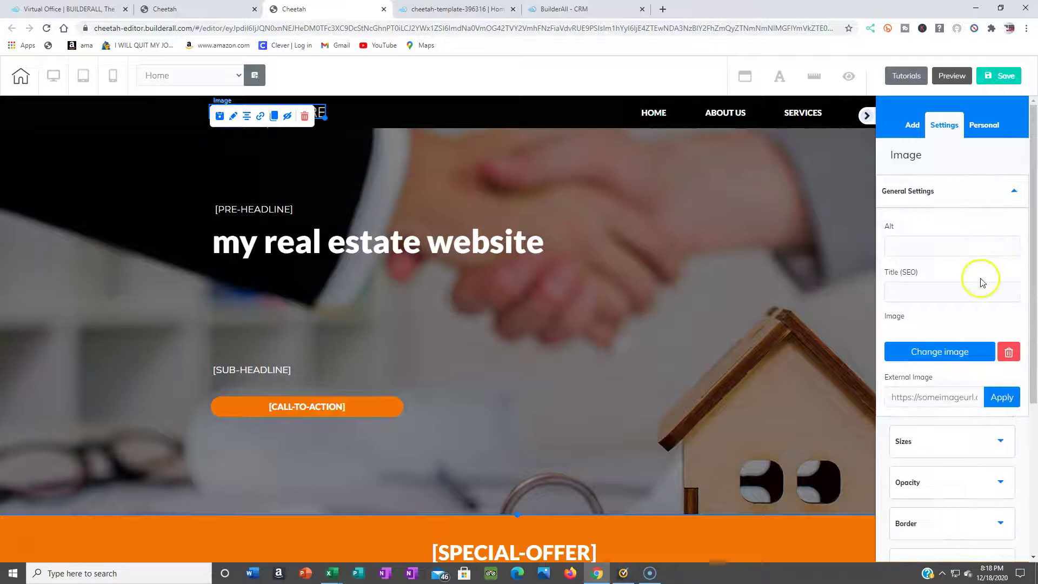
pyautogui.click(962, 354)
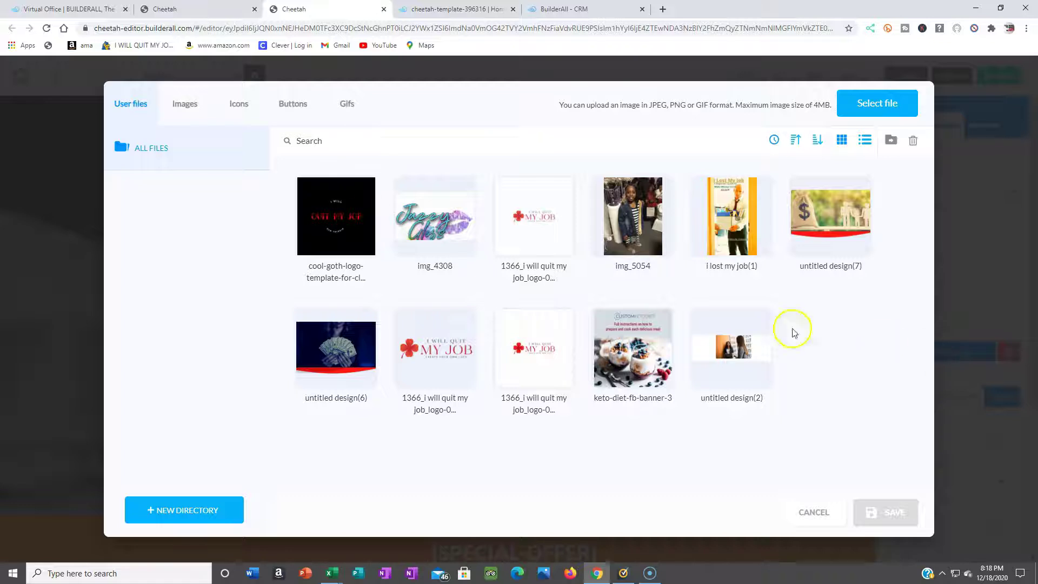
pyautogui.moveTo(354, 222)
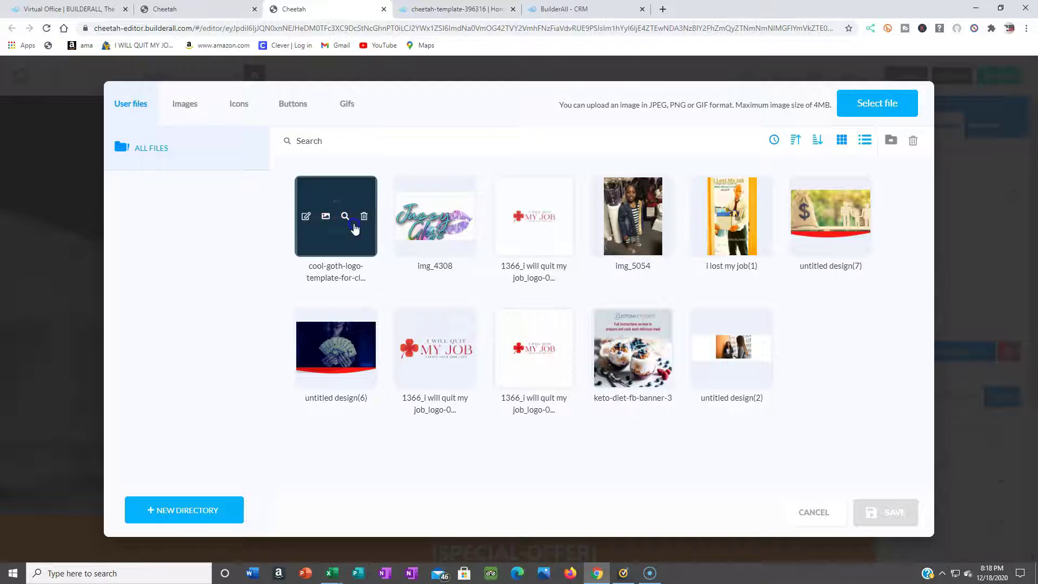
pyautogui.click(354, 226)
pyautogui.click(872, 509)
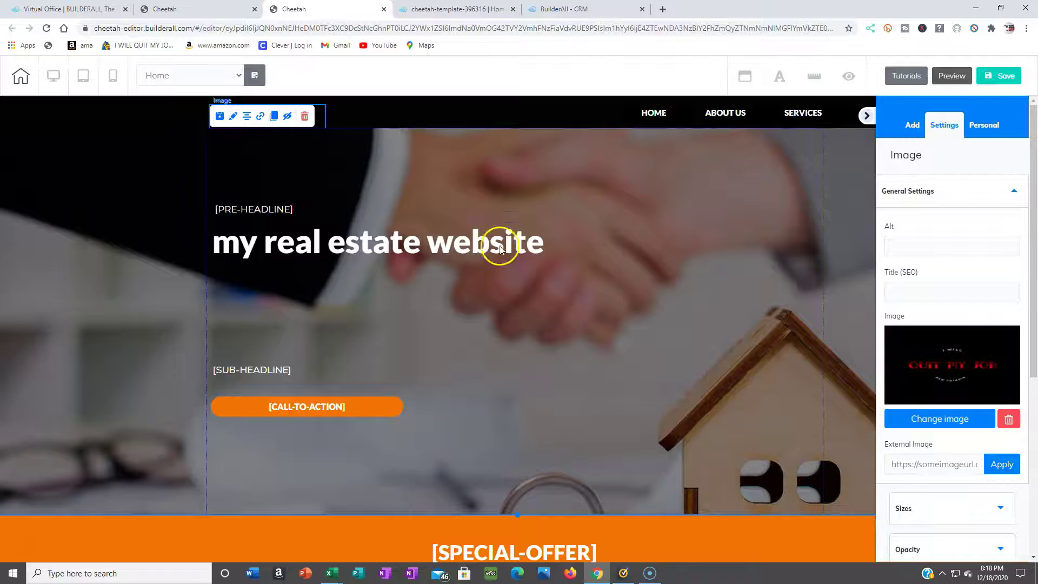
pyautogui.click(493, 165)
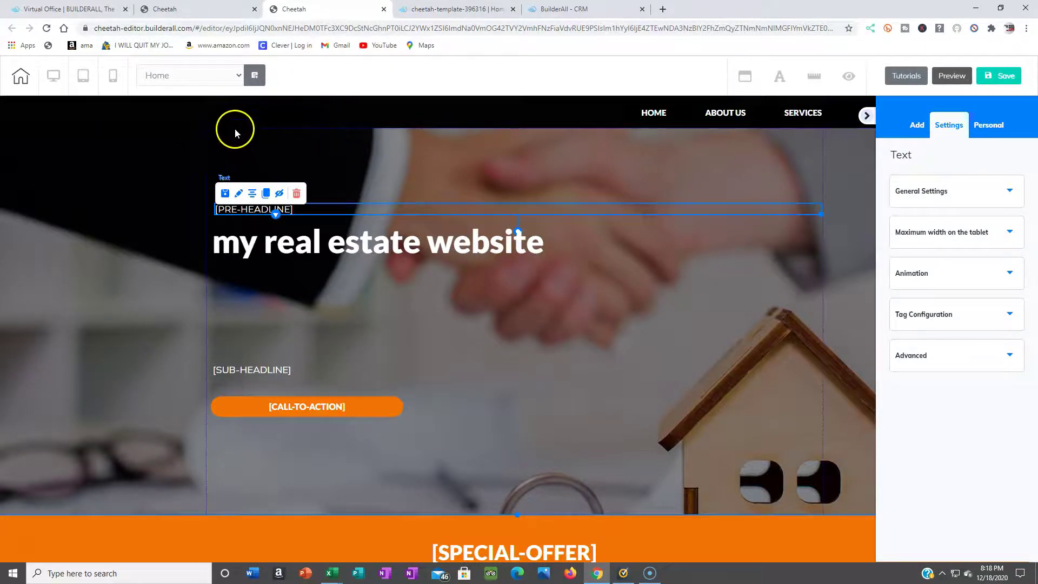
# Set the page header panel's background to the solid light grey colour E9E9E9
pyautogui.click(187, 154)
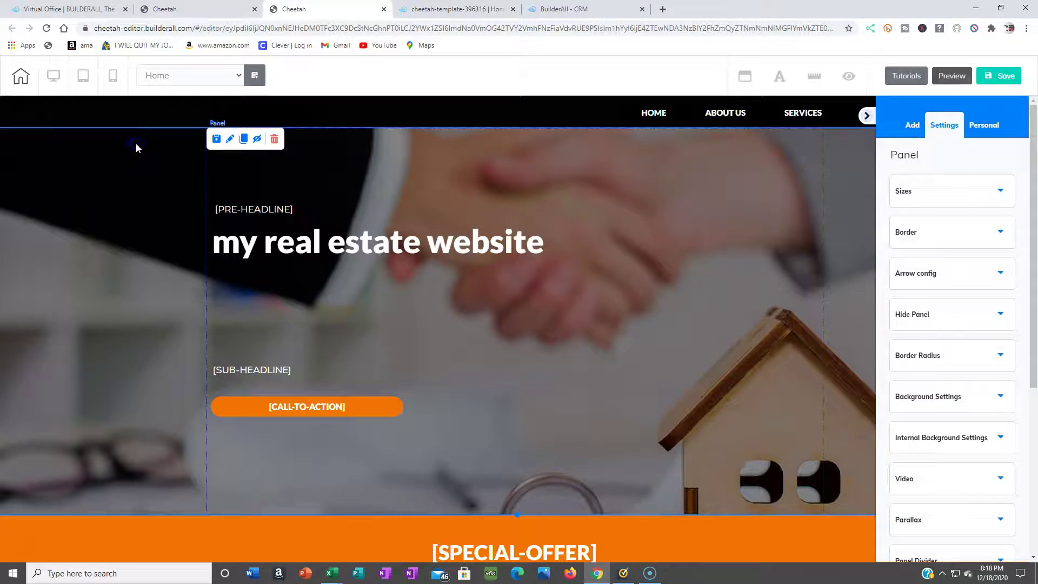
pyautogui.click(149, 121)
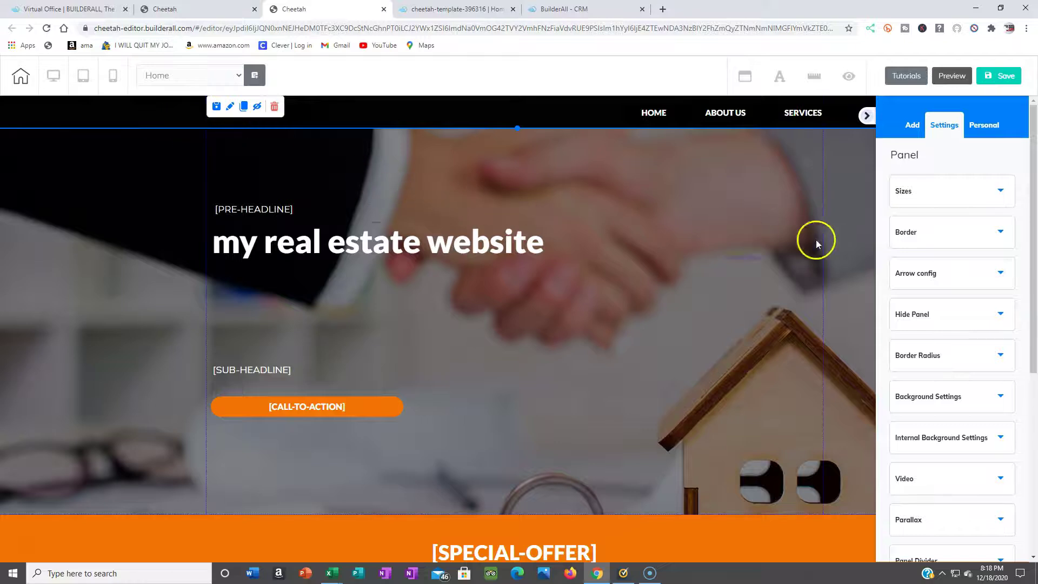
pyautogui.click(994, 318)
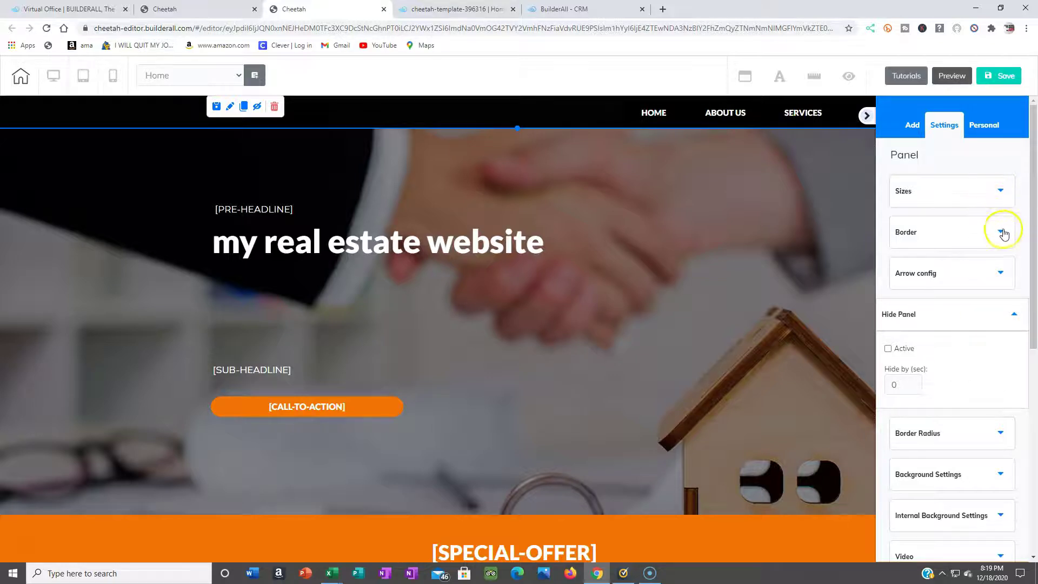
pyautogui.click(915, 126)
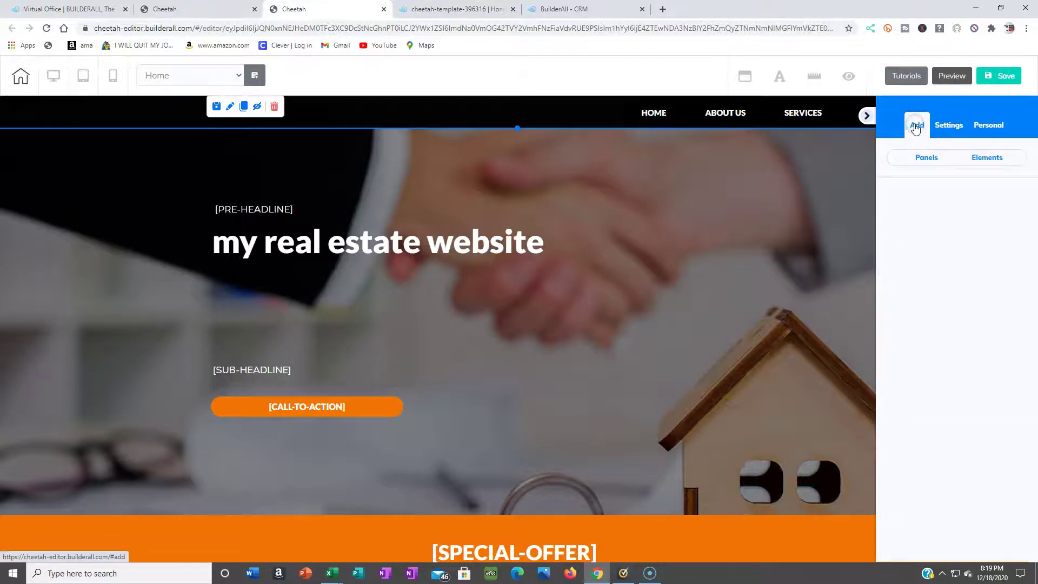
pyautogui.click(922, 160)
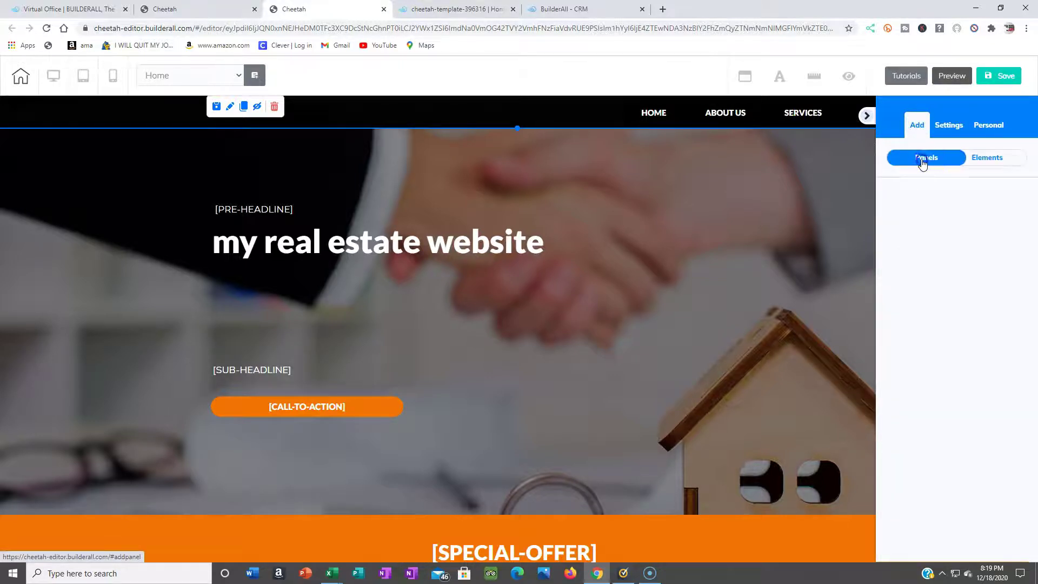
pyautogui.click(954, 128)
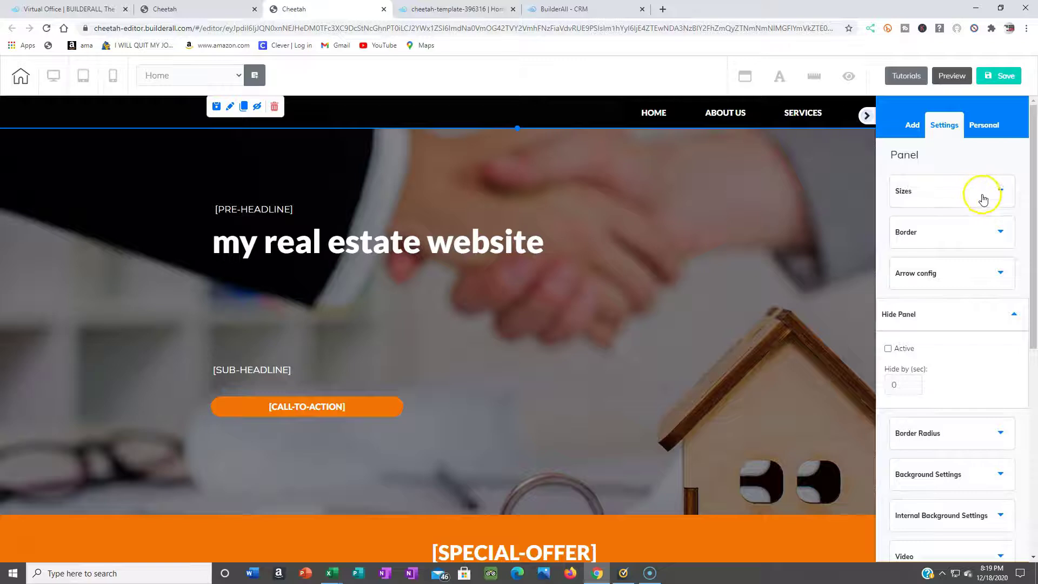
pyautogui.moveTo(1034, 217); pyautogui.dragTo(1035, 311)
pyautogui.click(1001, 318)
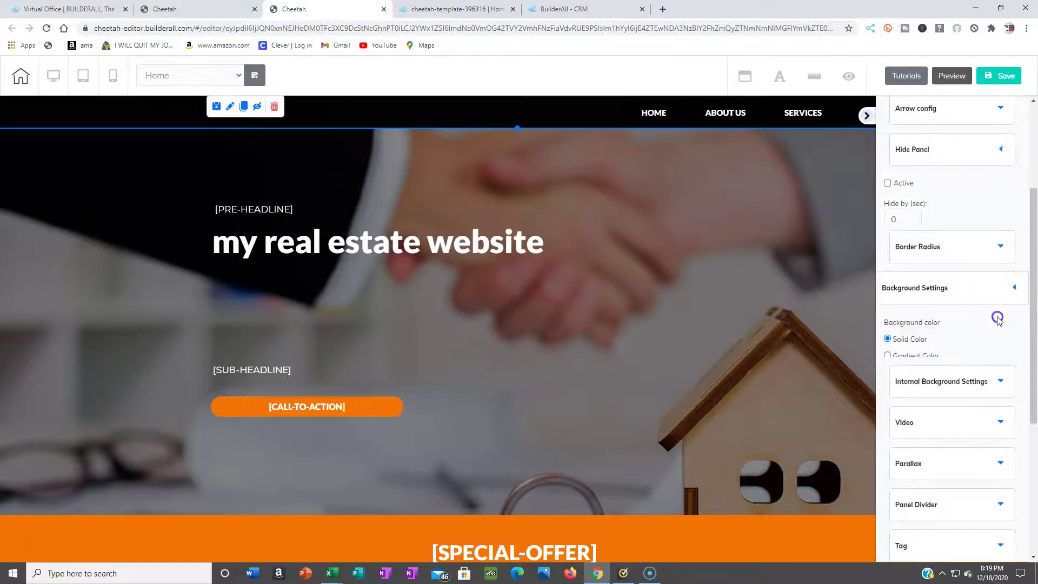
pyautogui.click(898, 322)
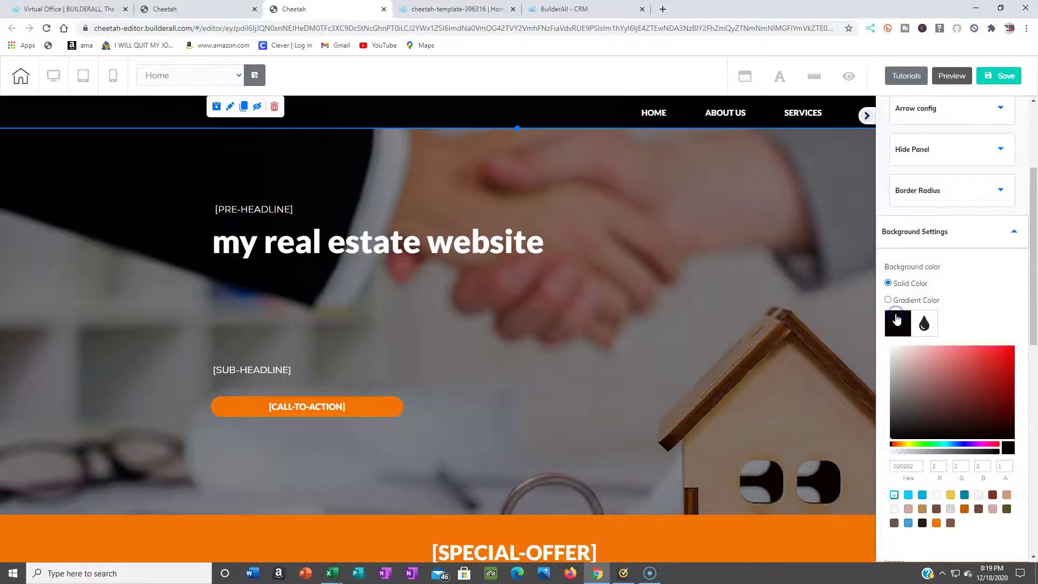
pyautogui.moveTo(963, 362)
pyautogui.mouseDown()
pyautogui.moveTo(1007, 361)
pyautogui.moveTo(957, 382)
pyautogui.moveTo(915, 420)
pyautogui.moveTo(888, 348)
pyautogui.moveTo(901, 427)
pyautogui.moveTo(888, 355)
pyautogui.mouseUp()
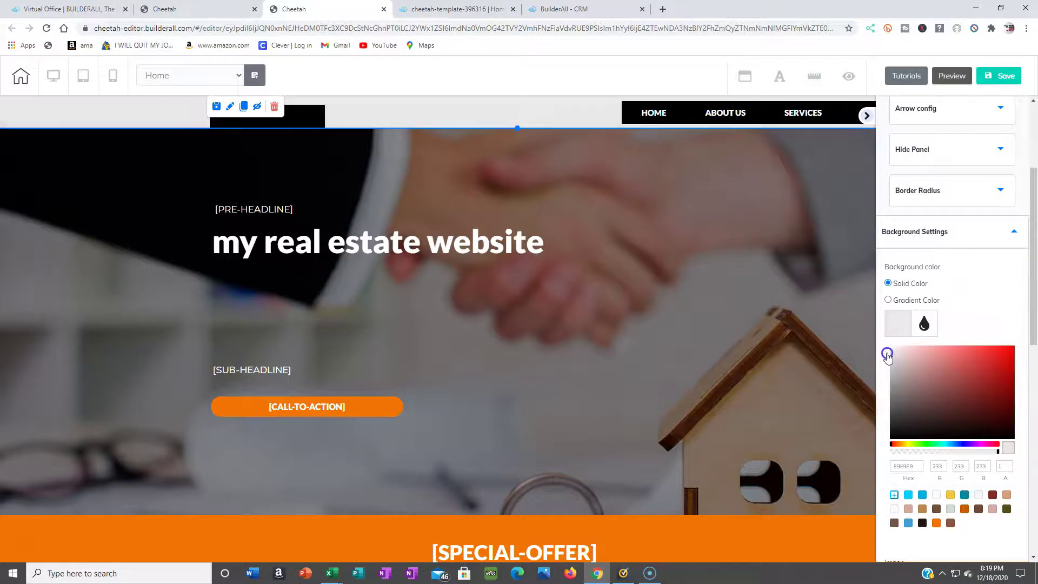
# Clear the header logo image by applying an empty external image address in its general settings
pyautogui.click(268, 125)
pyautogui.click(294, 134)
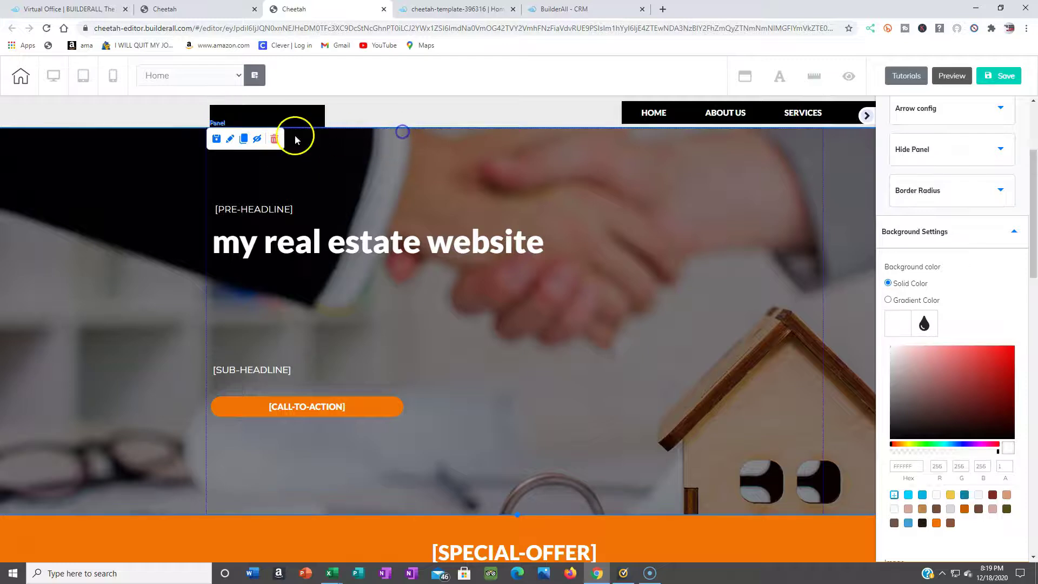
pyautogui.click(229, 140)
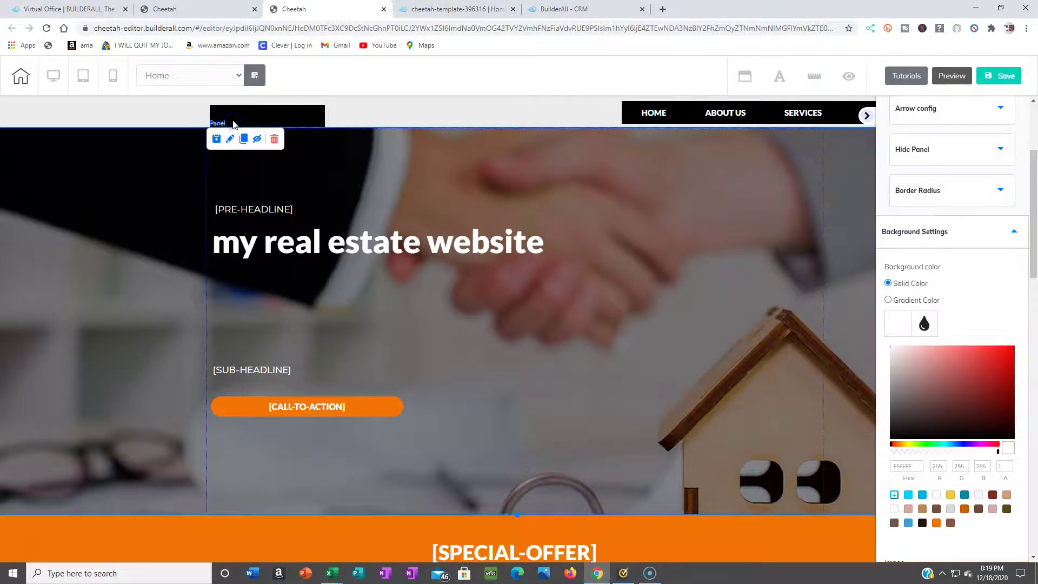
pyautogui.click(237, 117)
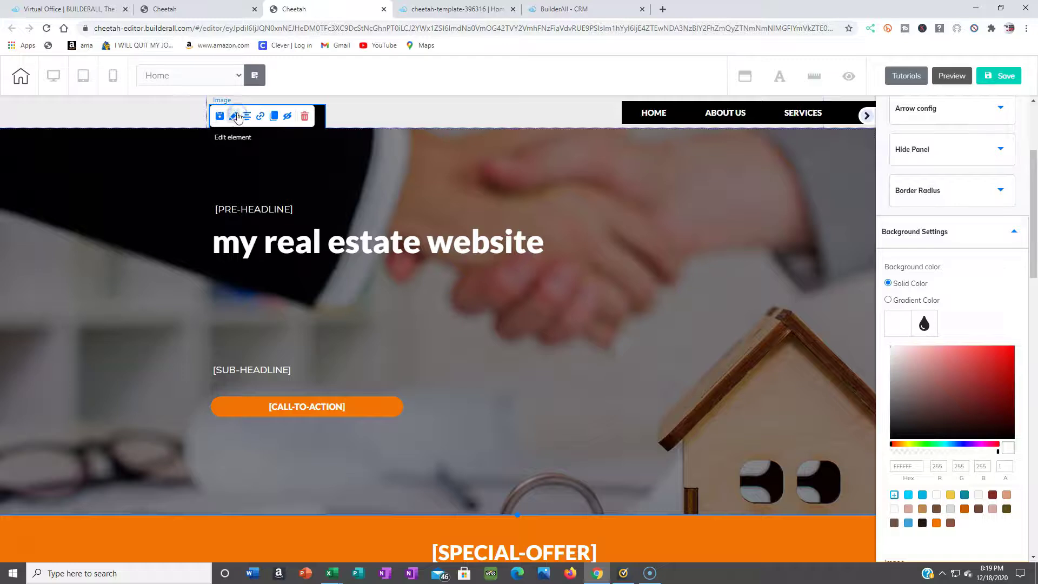
pyautogui.click(237, 117)
pyautogui.click(982, 167)
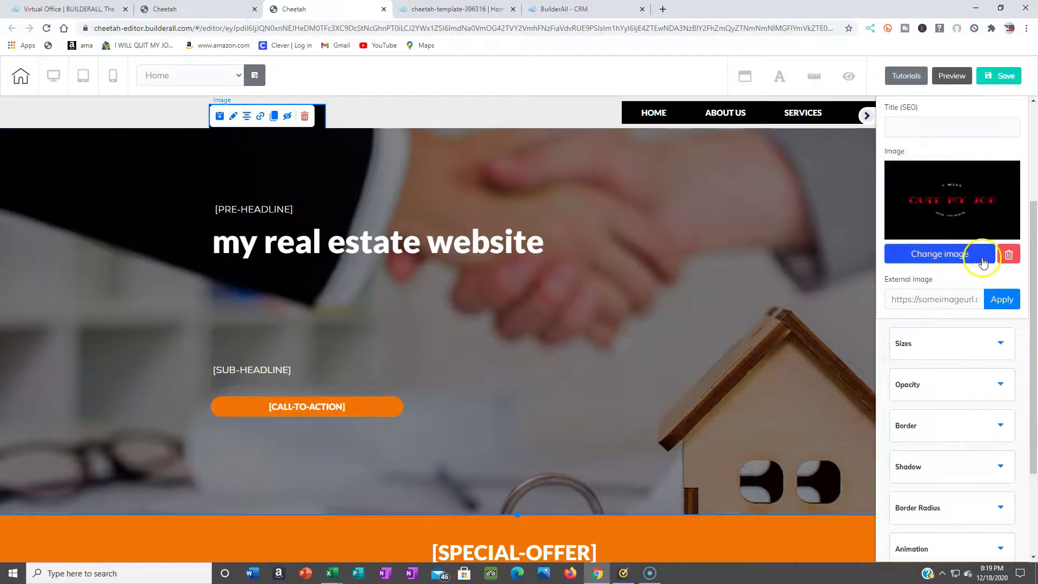
pyautogui.click(998, 299)
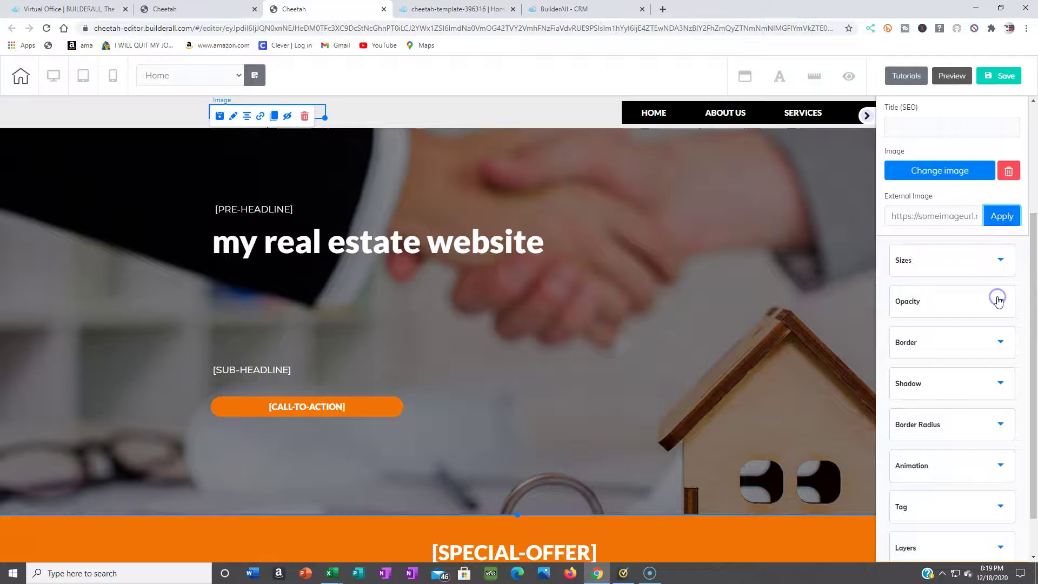
pyautogui.click(498, 175)
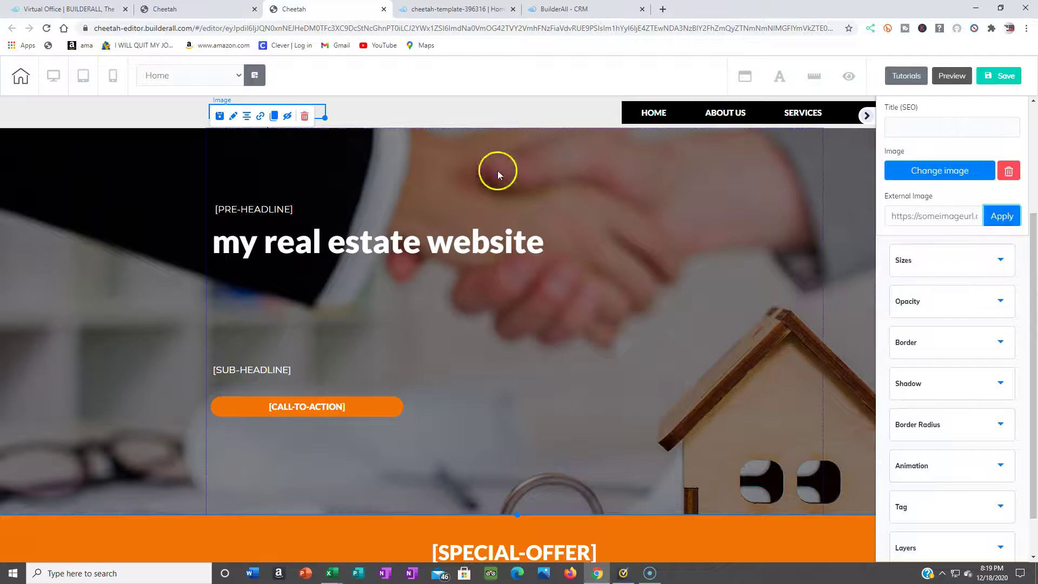
# Set the header's logo image to untitled design(6) from the user files
pyautogui.click(291, 129)
pyautogui.click(232, 118)
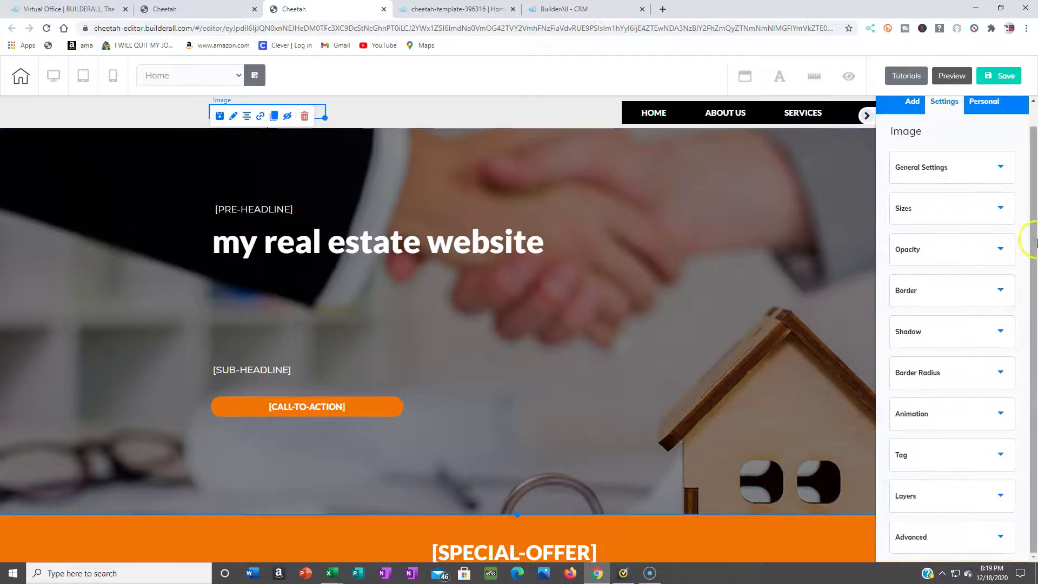
pyautogui.click(987, 170)
pyautogui.click(953, 171)
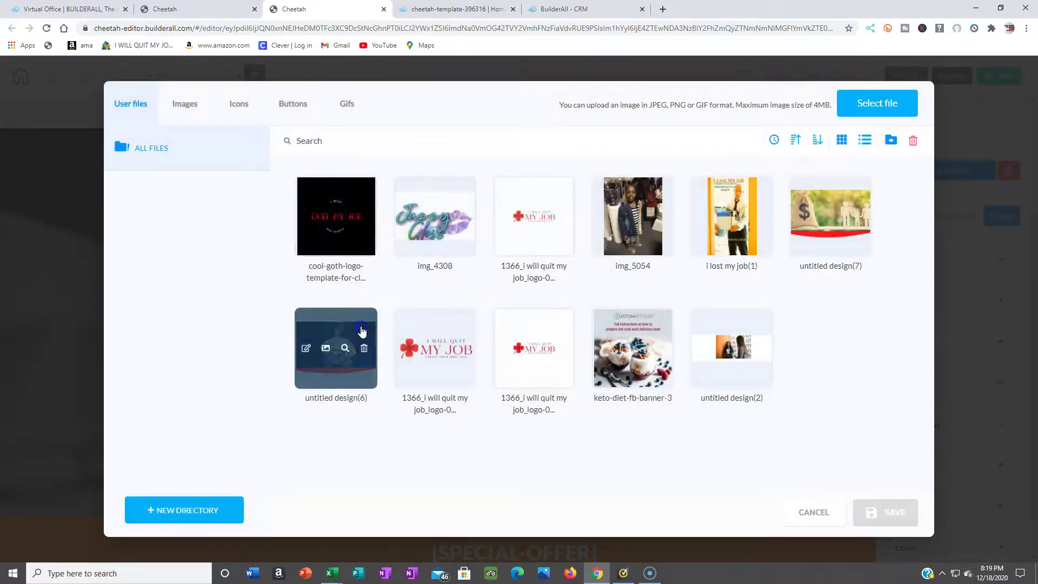
pyautogui.click(362, 331)
pyautogui.click(889, 511)
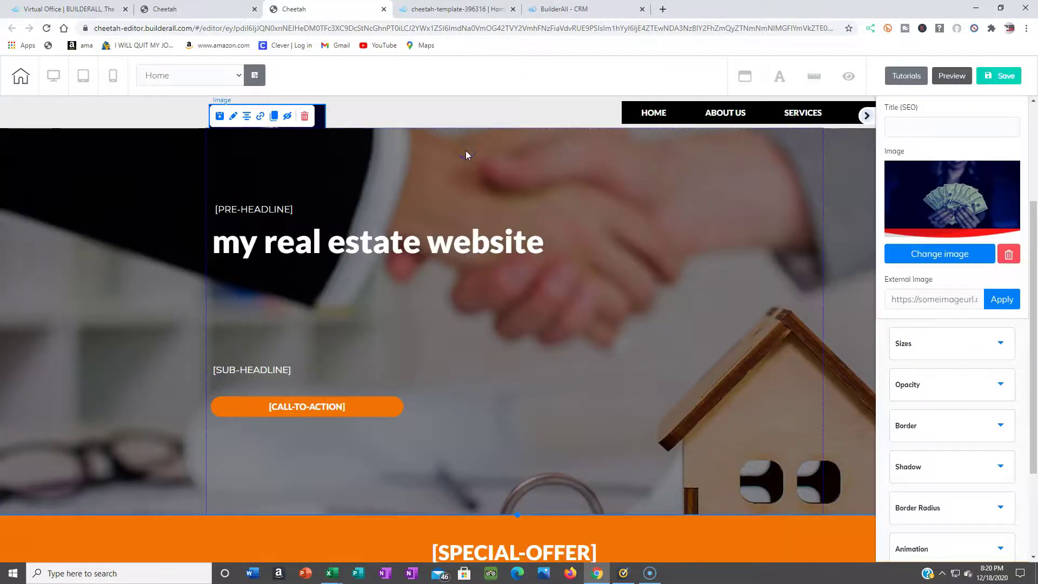
# Move the logo image up to the top edge of the header panel
pyautogui.click(177, 155)
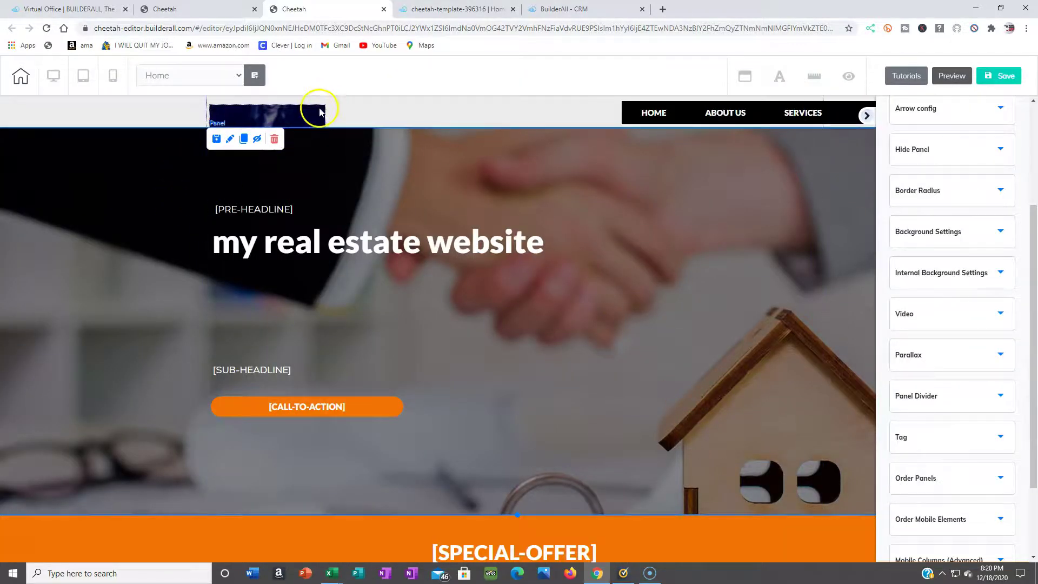
pyautogui.moveTo(325, 102); pyautogui.dragTo(326, 102)
pyautogui.click(359, 170)
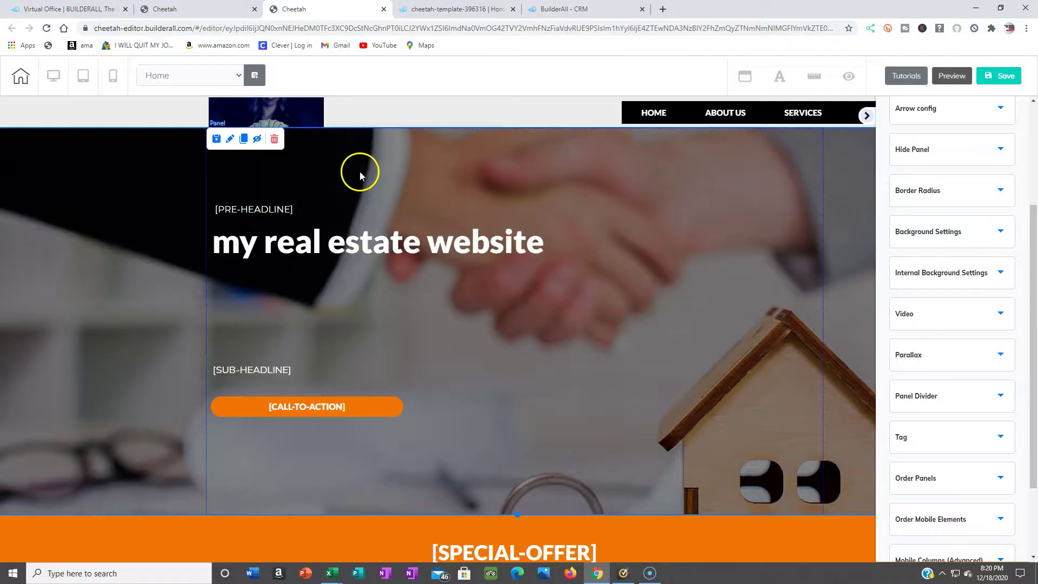
# Increase the header panel's height until the whole logo image fits inside it
pyautogui.click(323, 125)
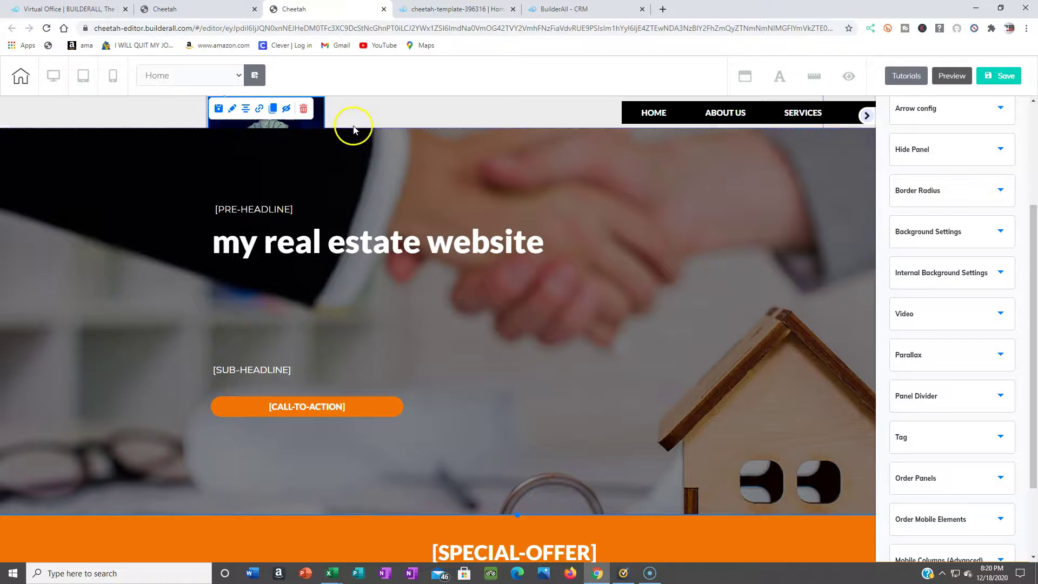
pyautogui.click(377, 134)
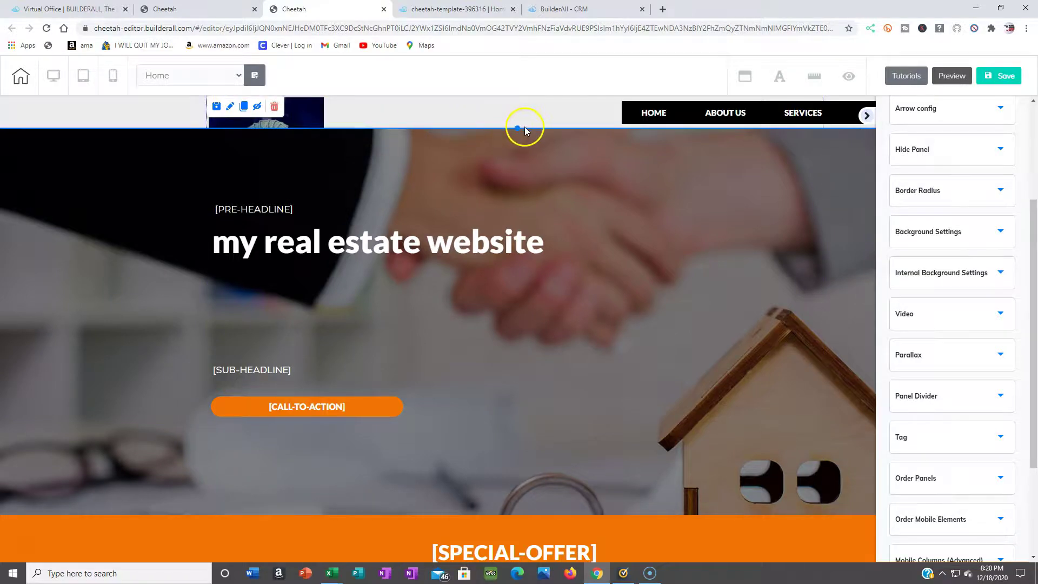
pyautogui.moveTo(518, 128); pyautogui.dragTo(514, 175)
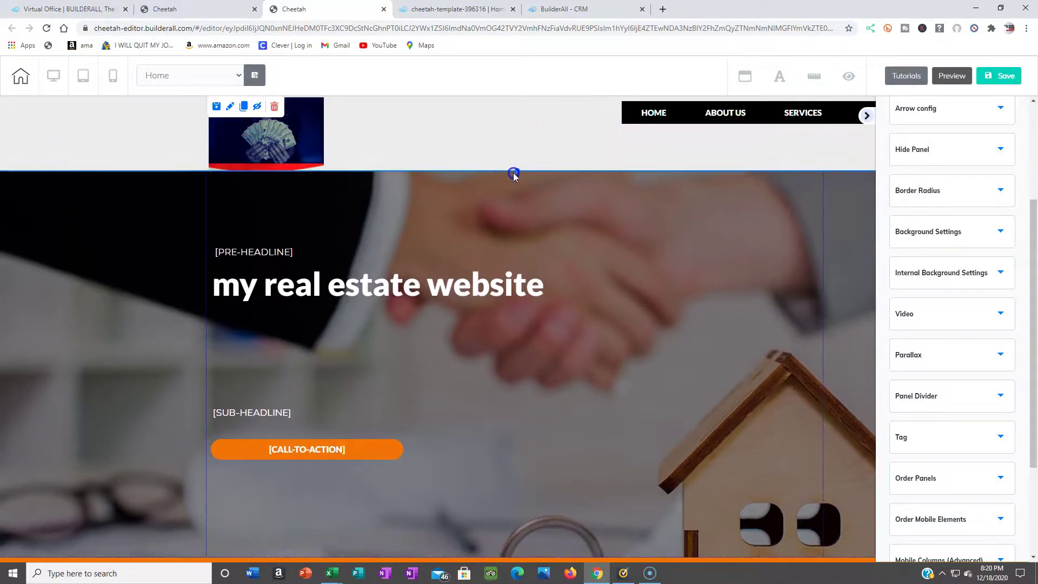
# Move the navigation menu left within the header, closer to the logo image
pyautogui.click(241, 214)
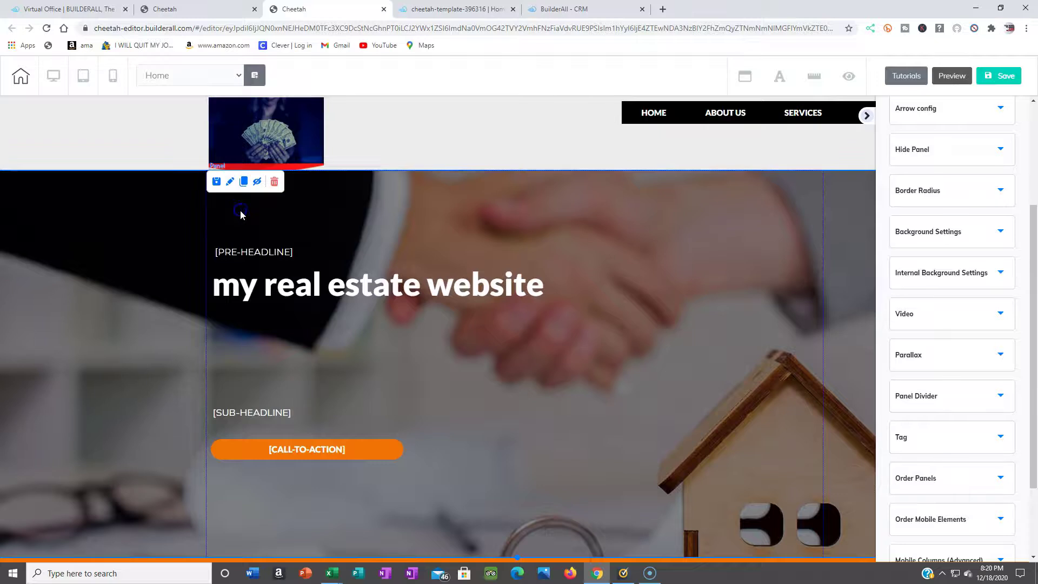
pyautogui.click(696, 124)
pyautogui.moveTo(656, 123); pyautogui.dragTo(470, 132)
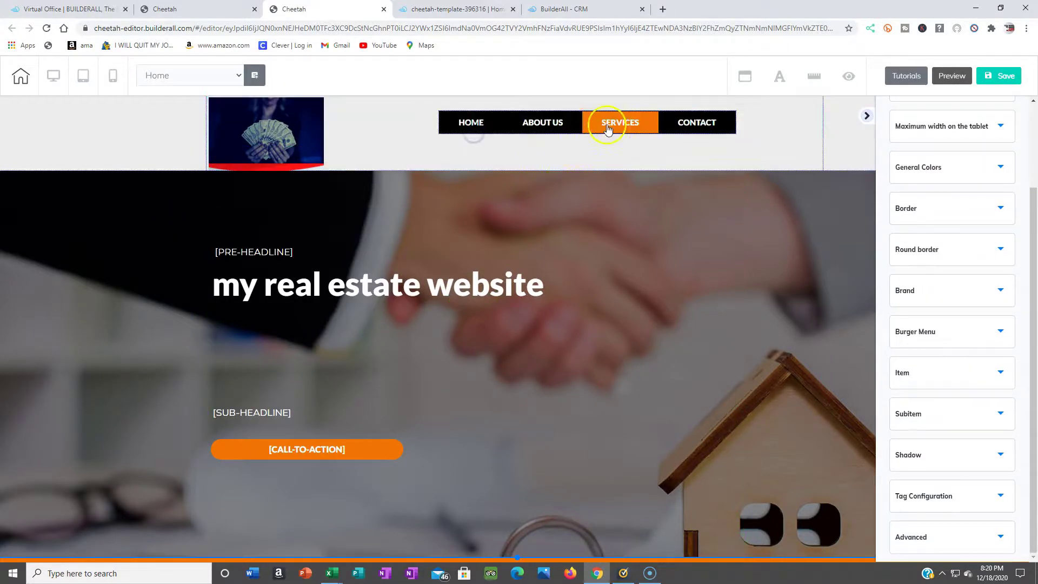
# Try to resize the navigation menu from its right-hand corners
pyautogui.click(732, 133)
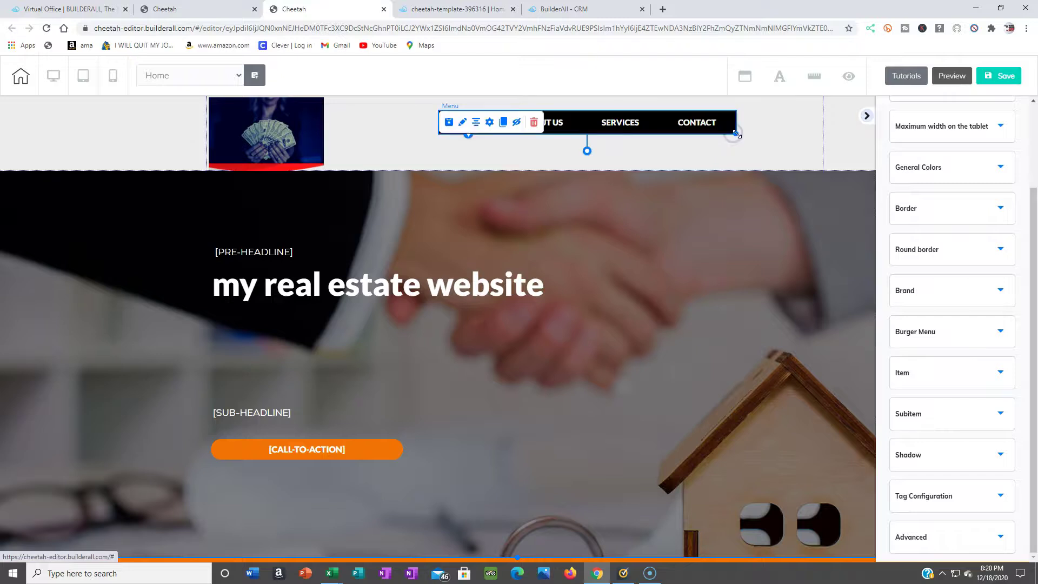
pyautogui.click(738, 138)
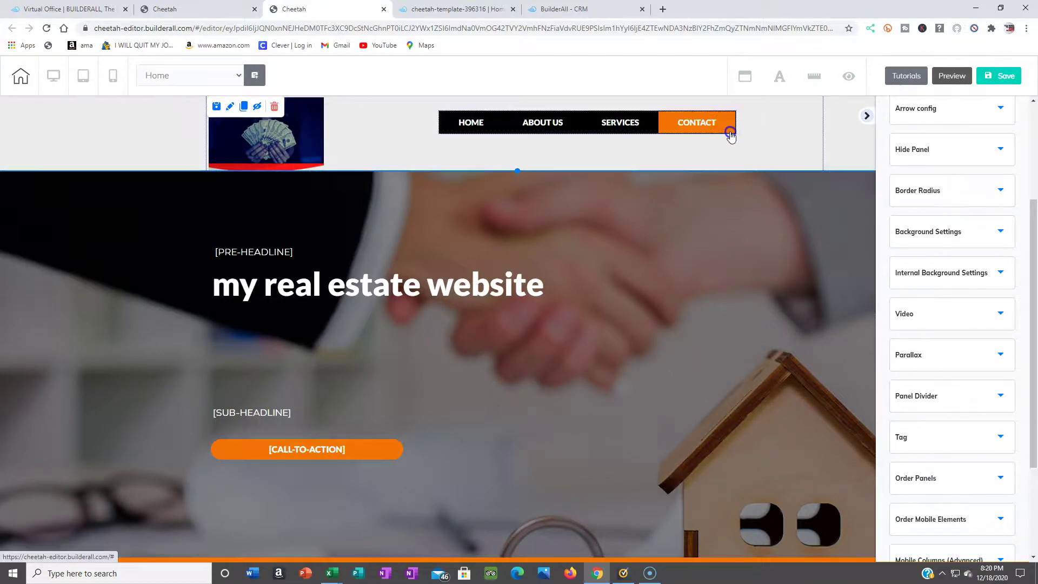
pyautogui.click(702, 137)
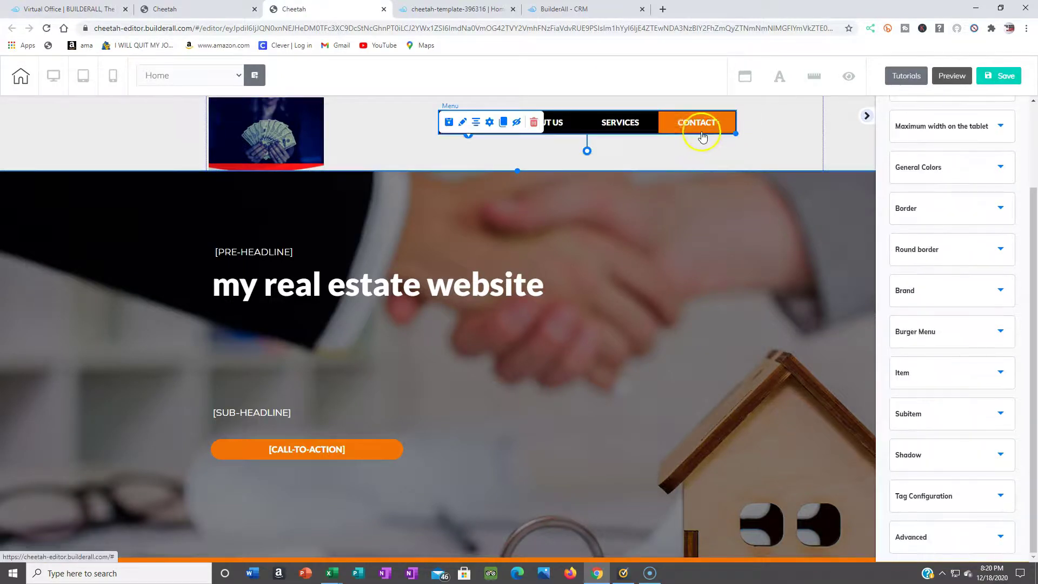
pyautogui.click(737, 138)
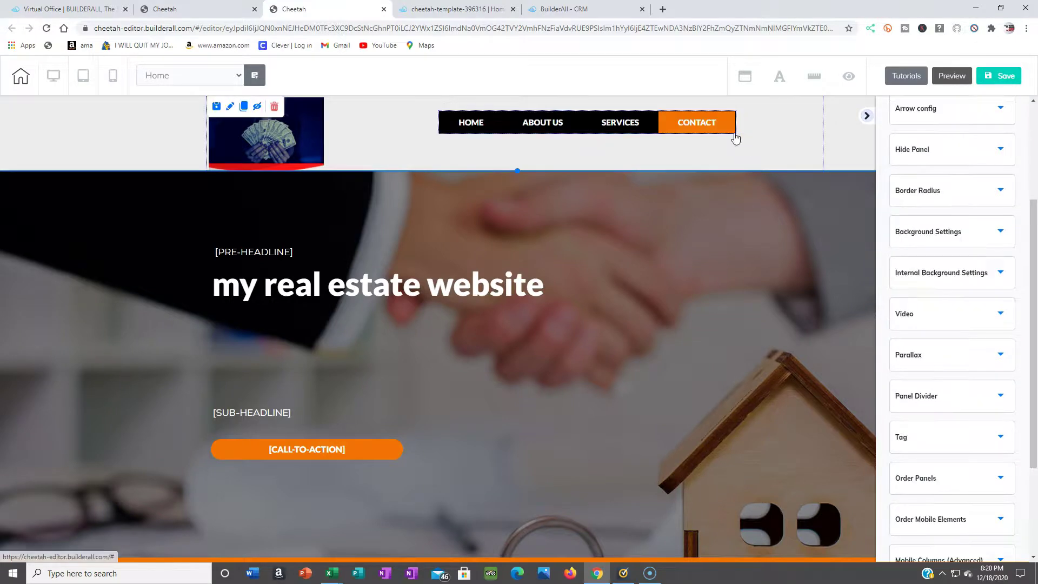
pyautogui.click(733, 124)
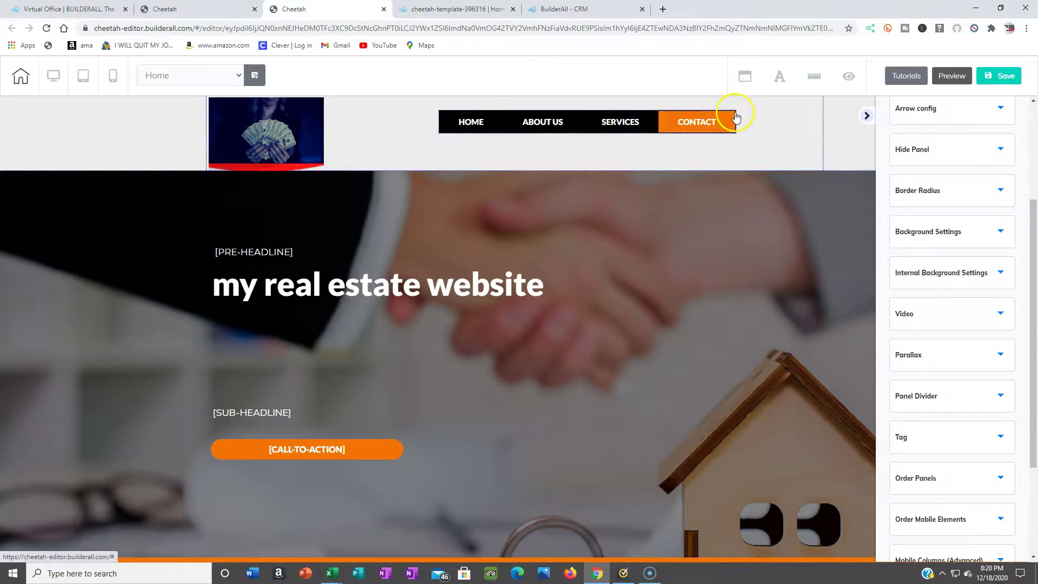
pyautogui.click(736, 113)
pyautogui.click(747, 140)
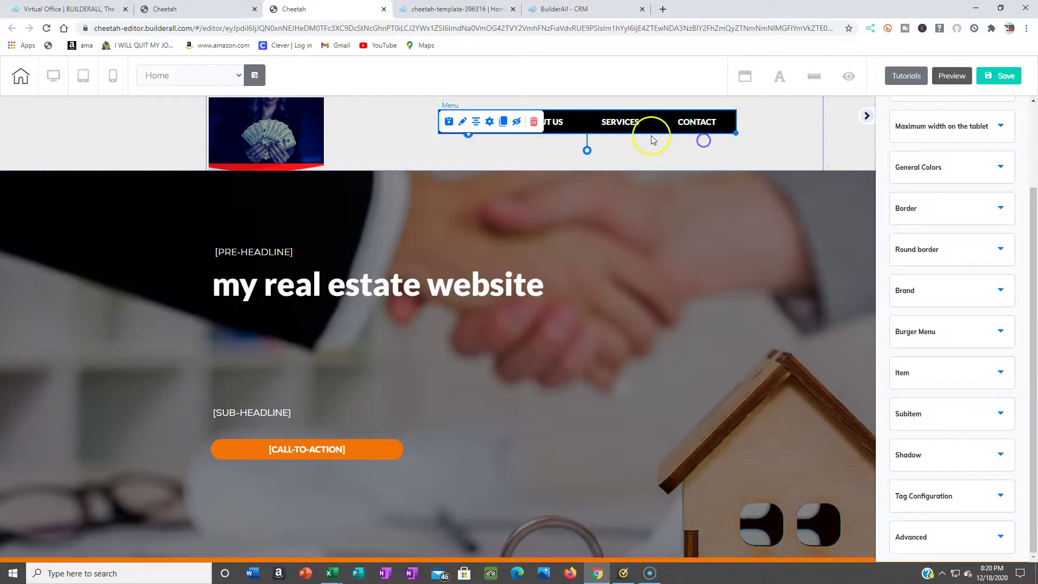
pyautogui.click(616, 139)
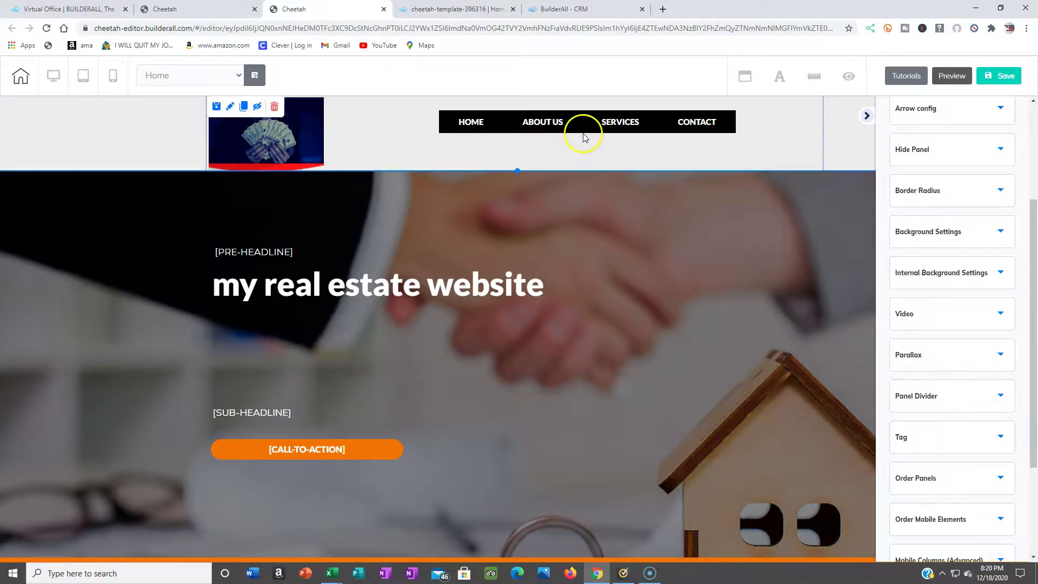
# Move the navigation menu down and slightly left, roughly to the vertical middle of the header beside the logo
pyautogui.moveTo(577, 128); pyautogui.dragTo(546, 153)
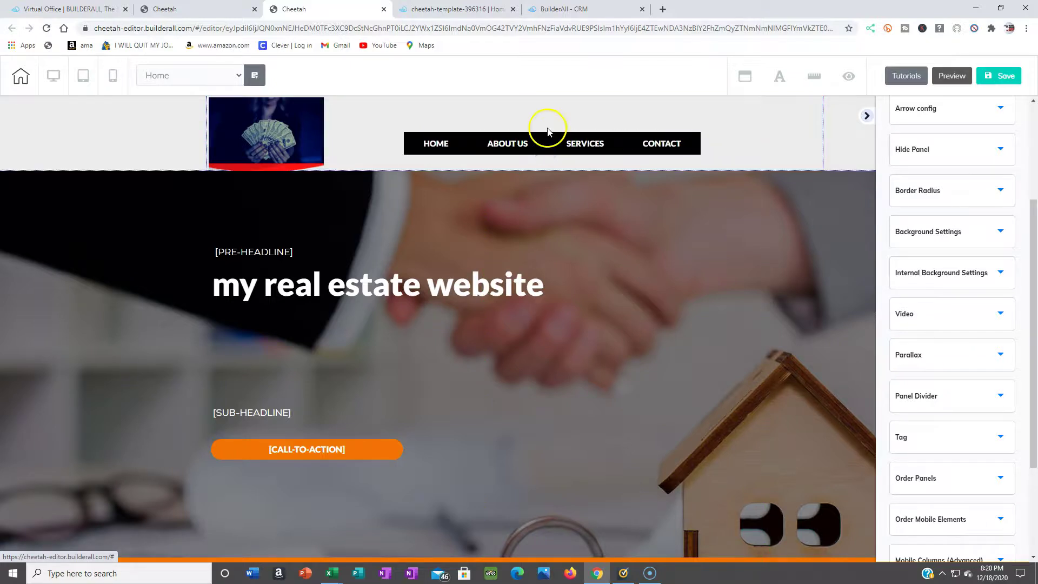
pyautogui.click(522, 130)
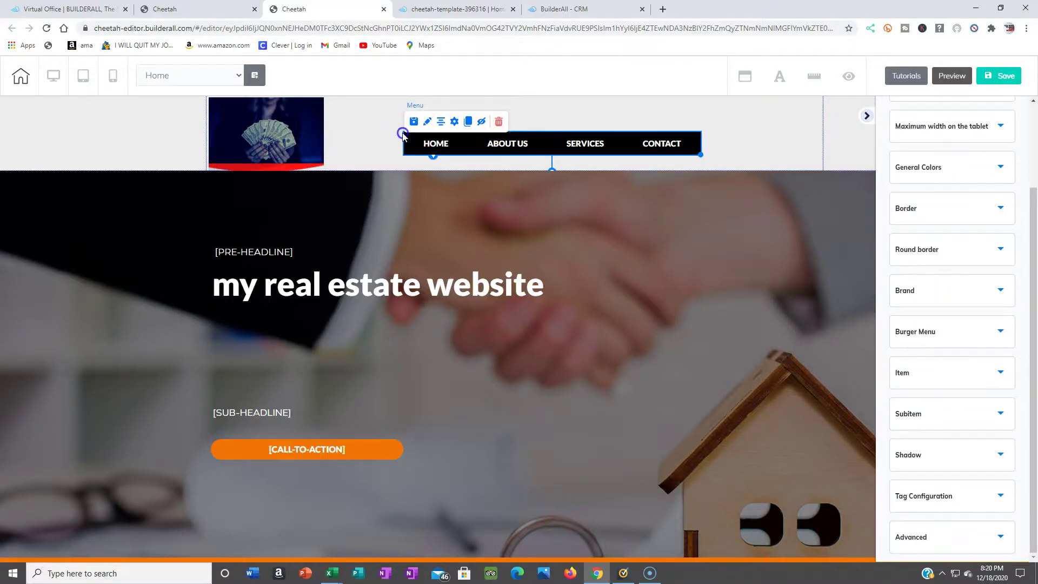
pyautogui.click(424, 144)
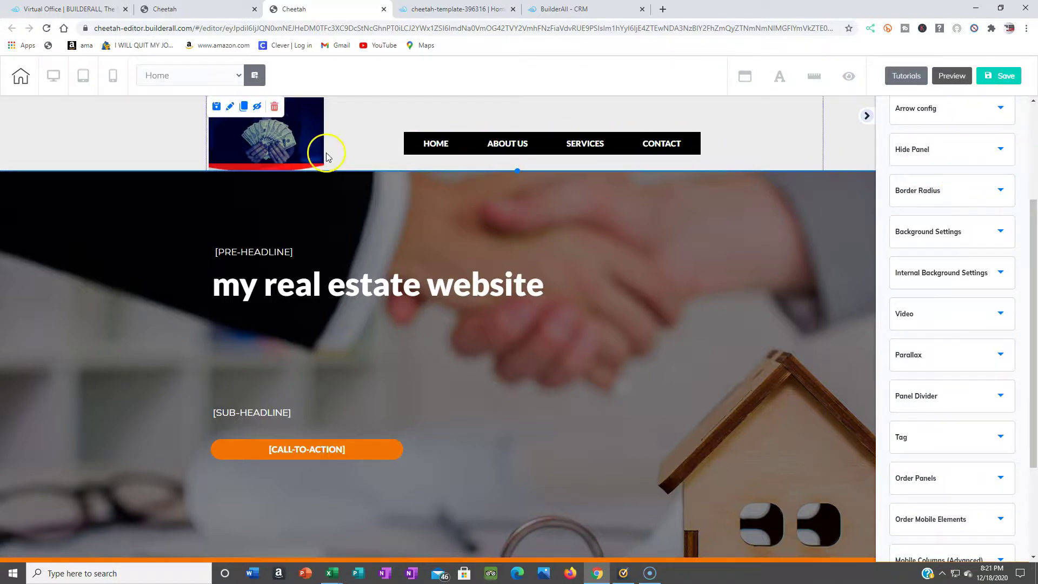
# Set the navigation menu's background to the solid light red colour E97373
pyautogui.click(514, 142)
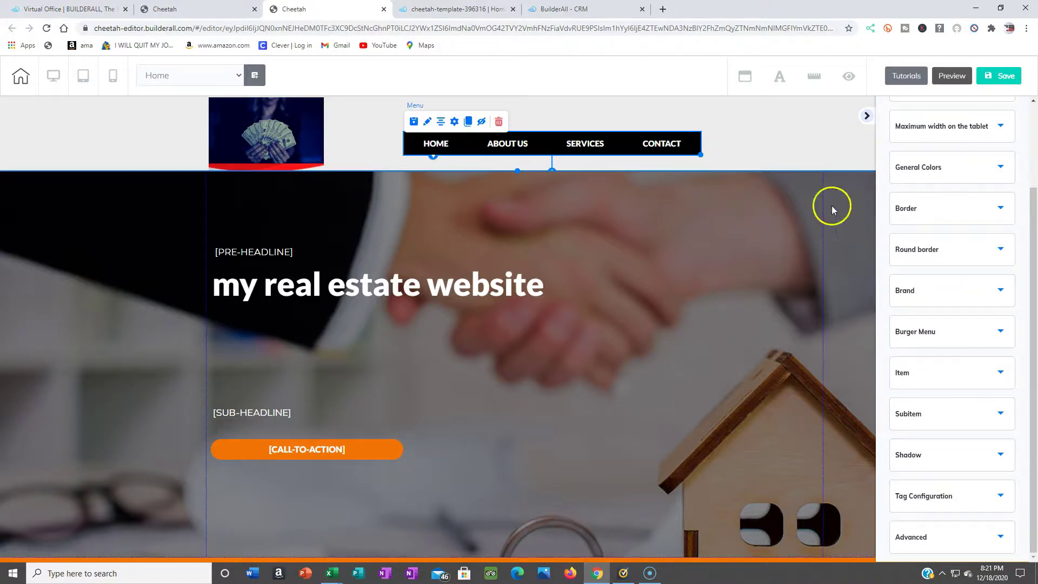
pyautogui.click(977, 174)
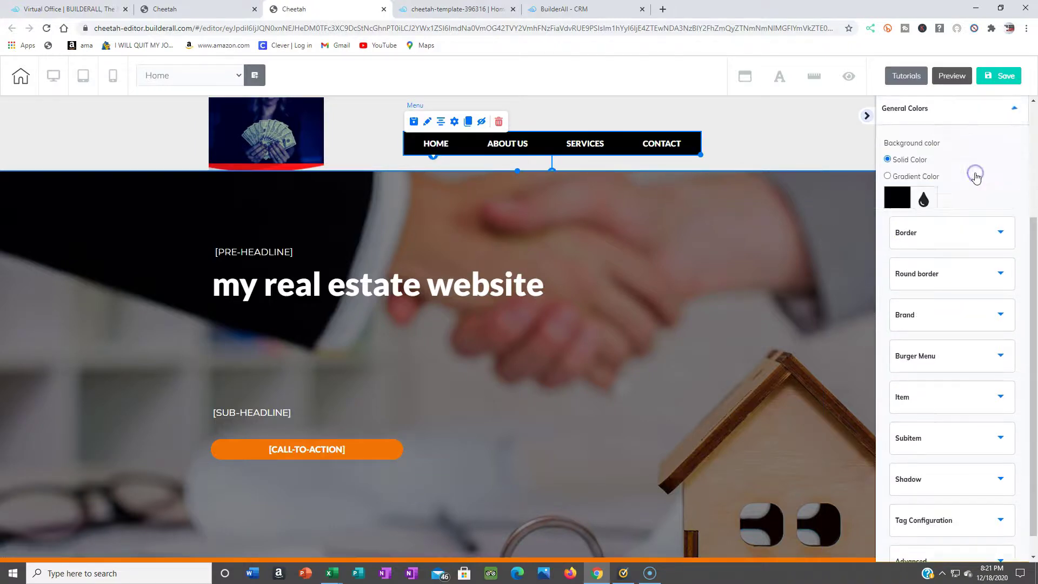
pyautogui.click(896, 204)
pyautogui.click(998, 227)
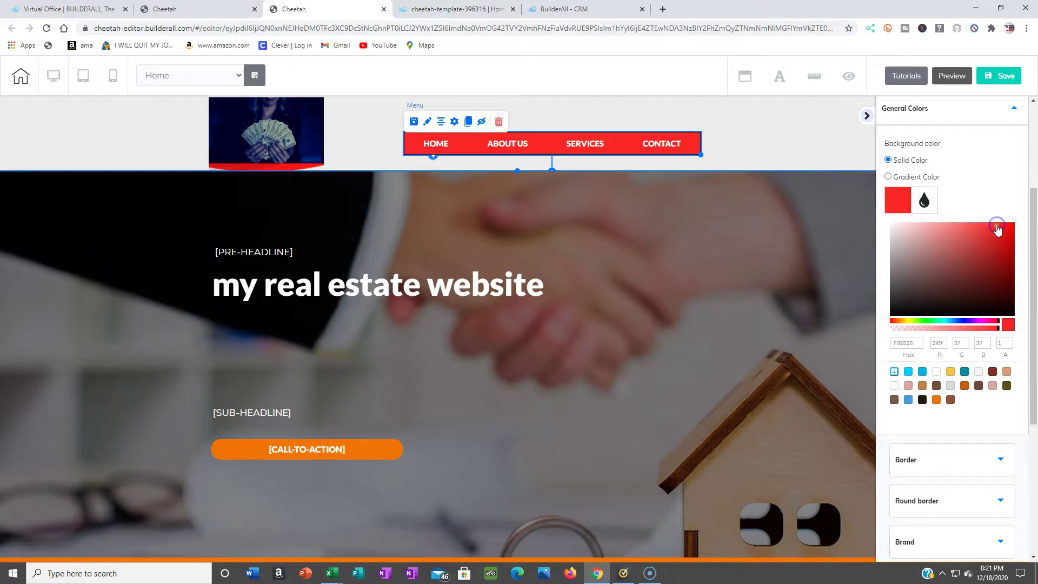
pyautogui.moveTo(1002, 246); pyautogui.dragTo(955, 235)
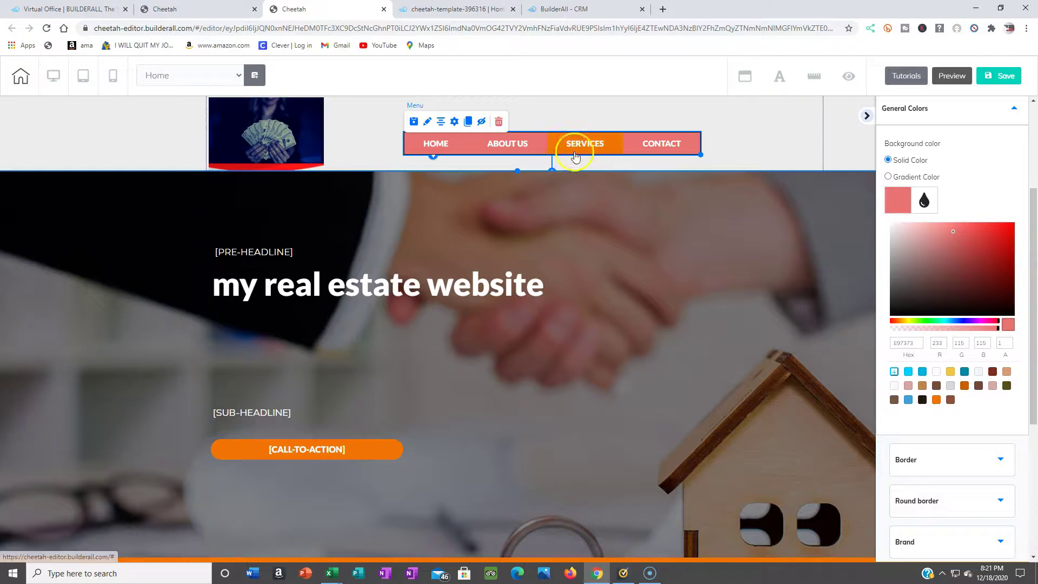
# Review the navigation menu's round border and brand settings, including the image library for the brand image, and leave them unchanged
pyautogui.moveTo(1034, 246); pyautogui.dragTo(1036, 347)
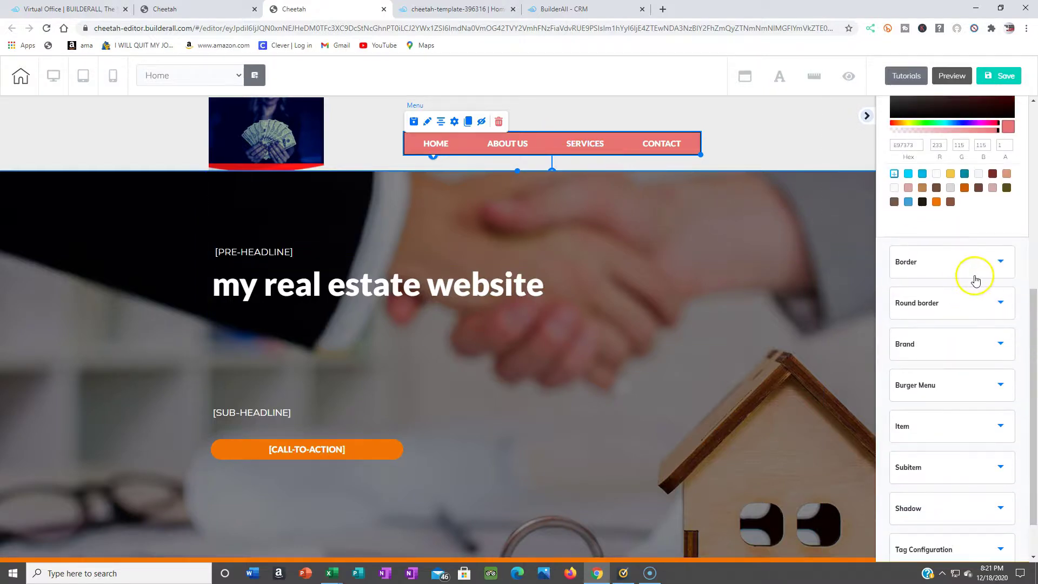
pyautogui.click(996, 301)
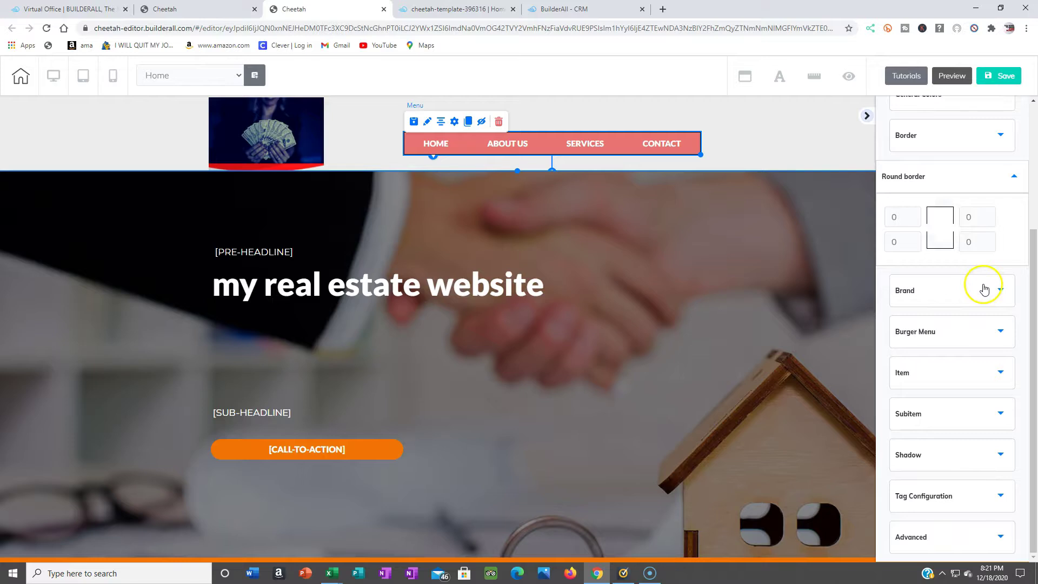
pyautogui.click(973, 303)
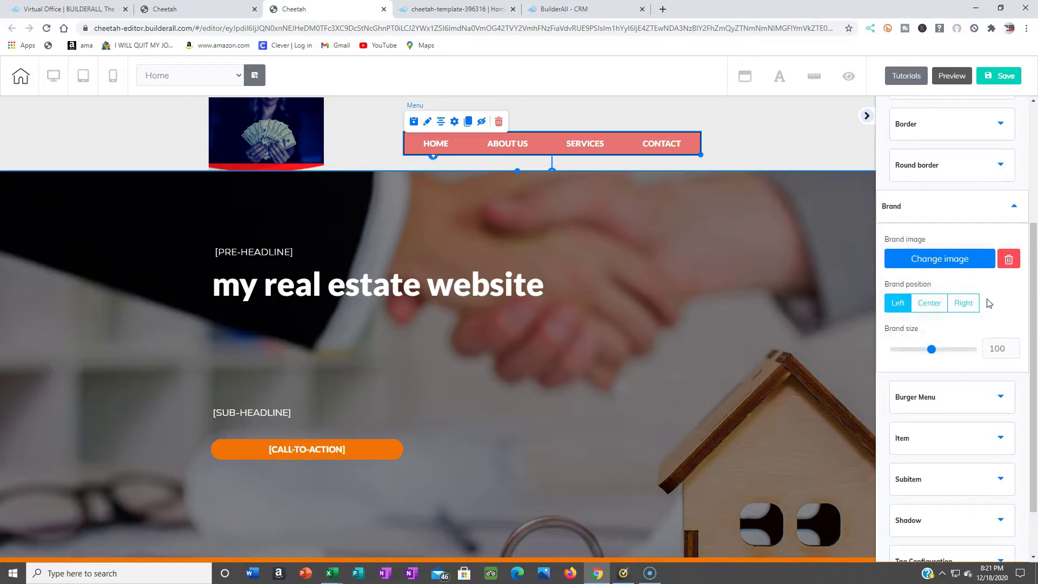
pyautogui.click(946, 269)
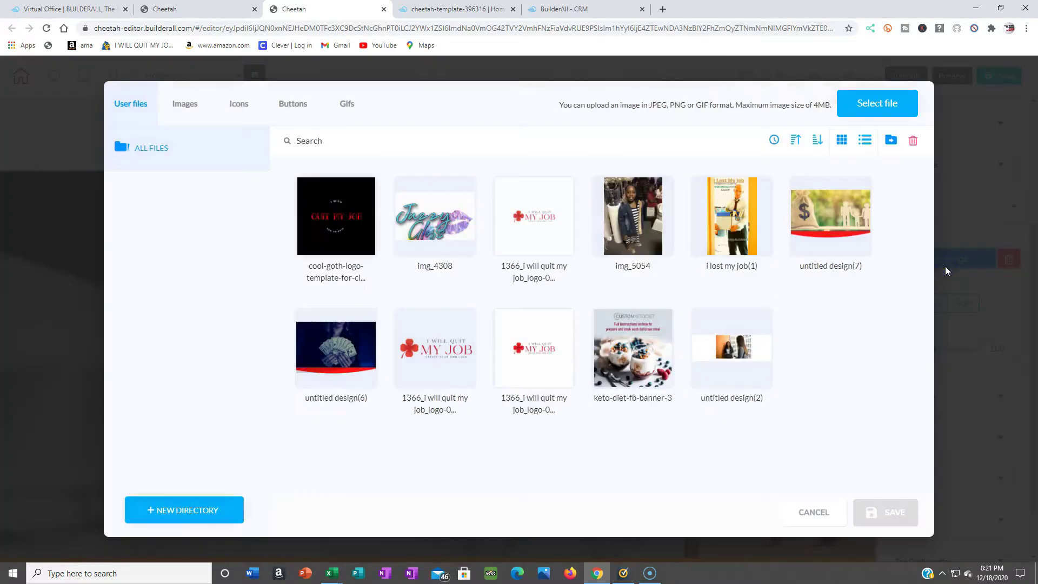
pyautogui.click(815, 513)
pyautogui.scroll(-2, 1027, 289)
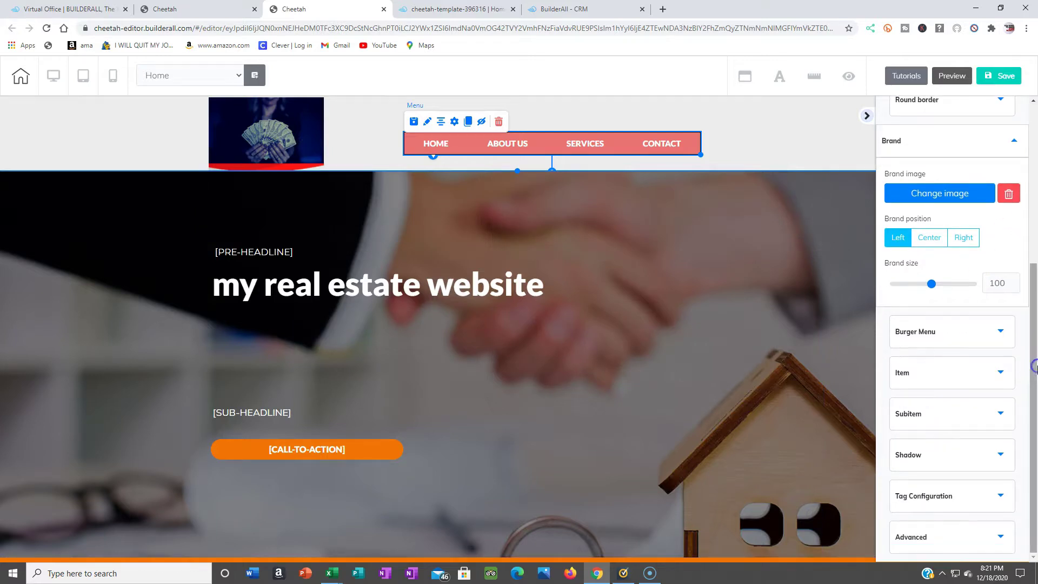
pyautogui.click(868, 118)
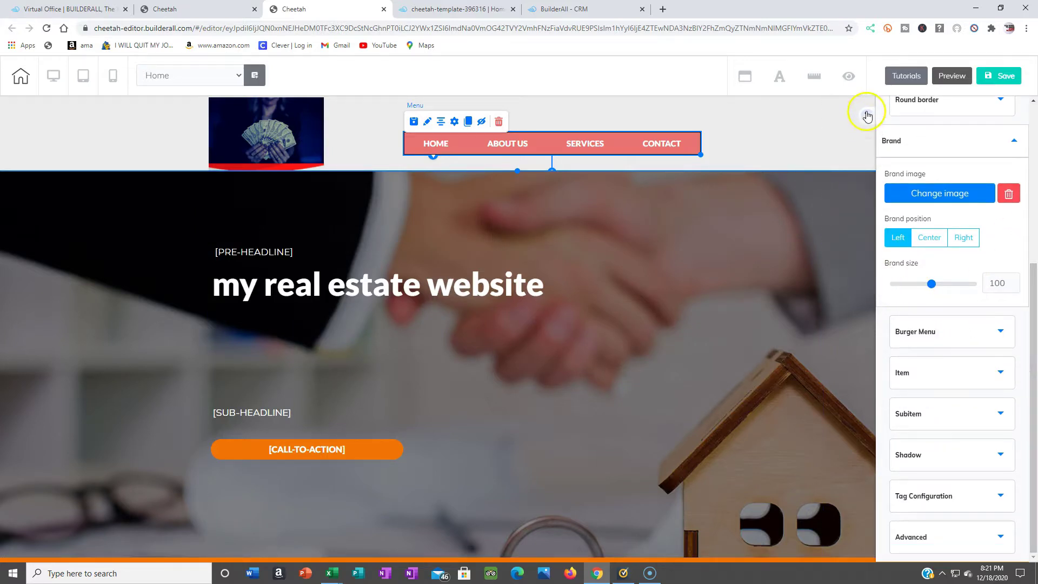
# Examine the orange special-offer section, selecting its description and heading texts, and return to the page header
pyautogui.moveTo(1033, 140); pyautogui.dragTo(1033, 173)
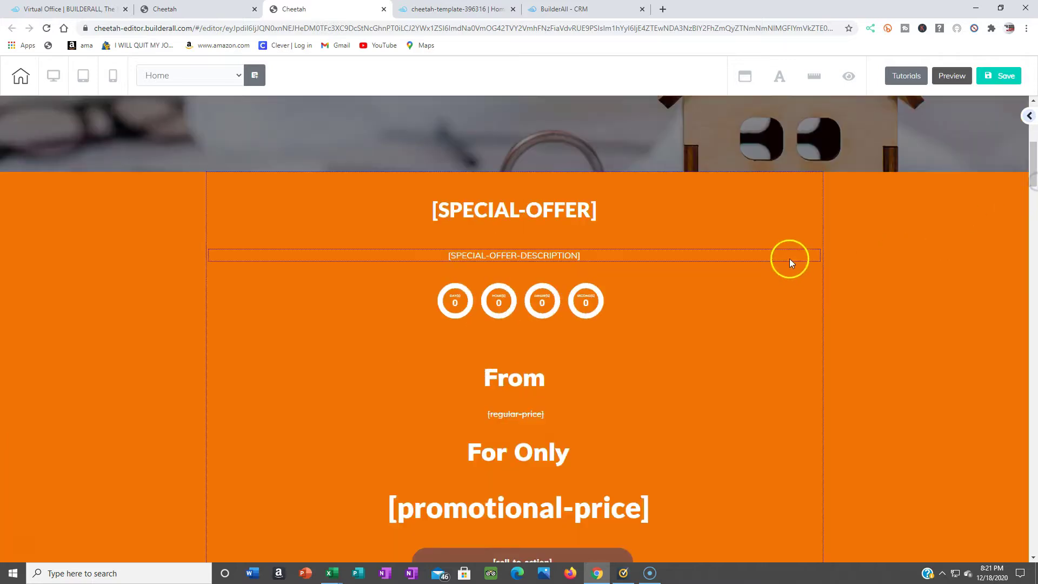
pyautogui.click(790, 260)
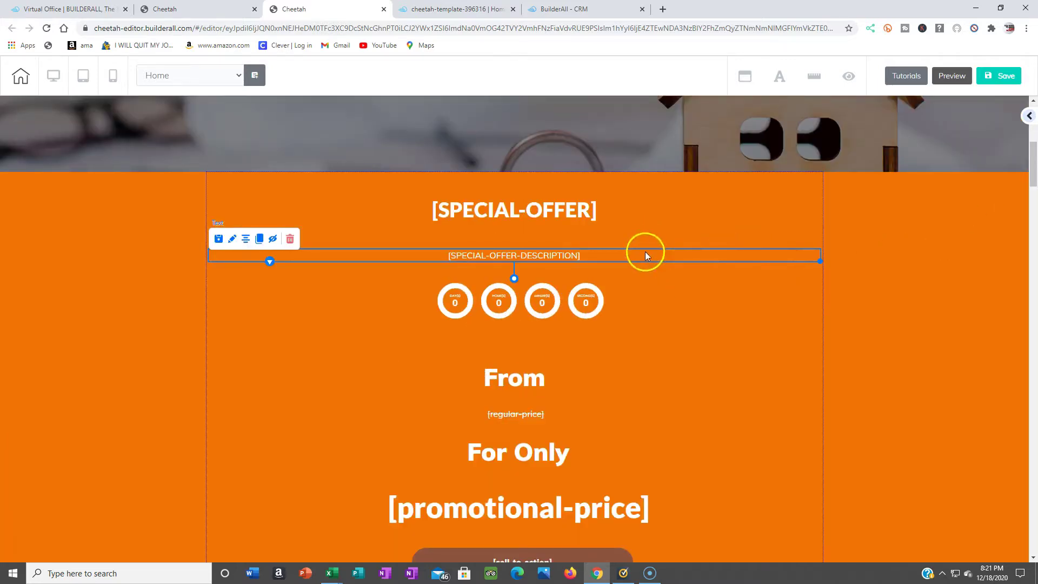
pyautogui.click(581, 212)
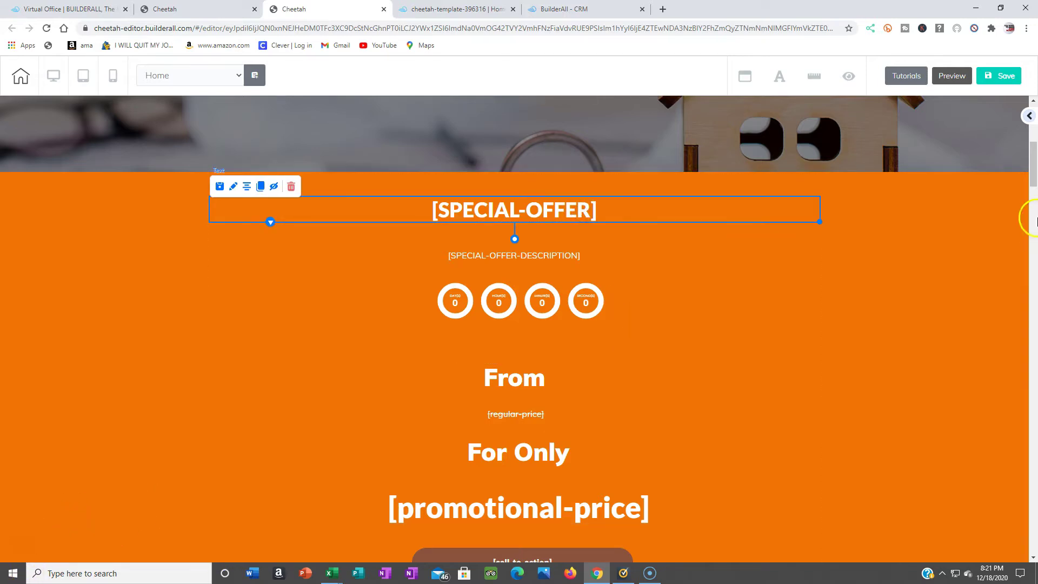
pyautogui.moveTo(1034, 161); pyautogui.dragTo(1033, 139)
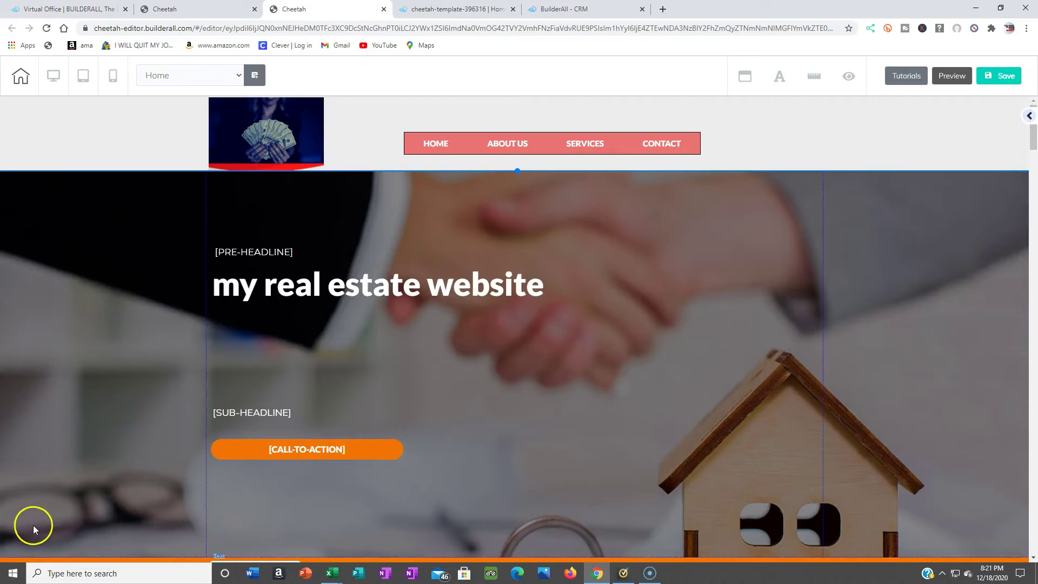